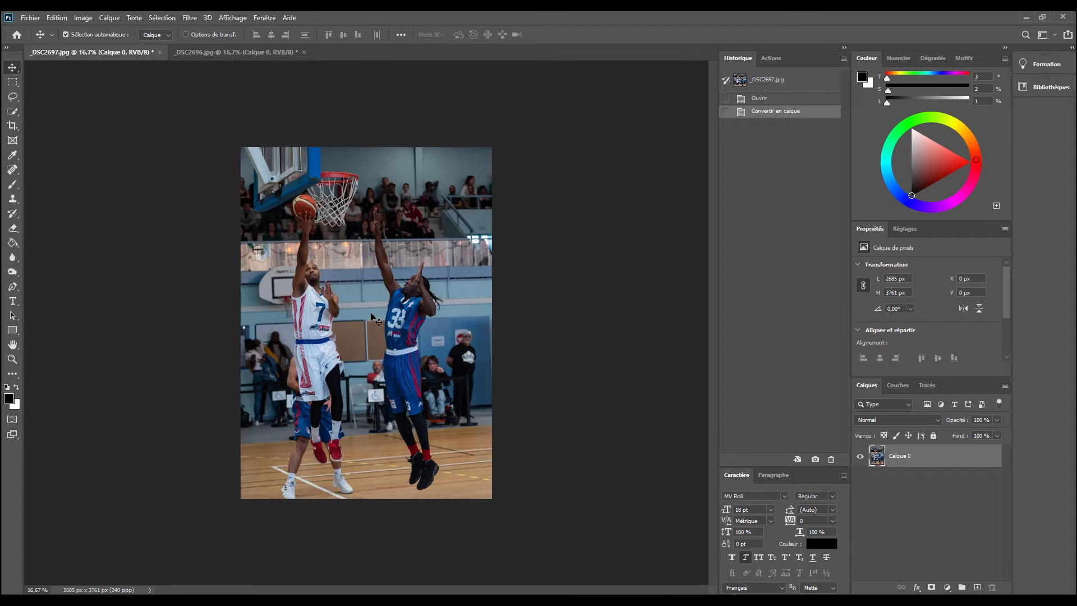
Step: Place the _DSC2697.jpg photo as a new layer over the _DSC2696.jpg photo and lower its opacity to 43%
mouse_move(363, 304)
left_mouse_down()
mouse_move(183, 103)
mouse_move(200, 55)
mouse_move(337, 248)
mouse_move(354, 331)
mouse_move(361, 314)
left_mouse_up()
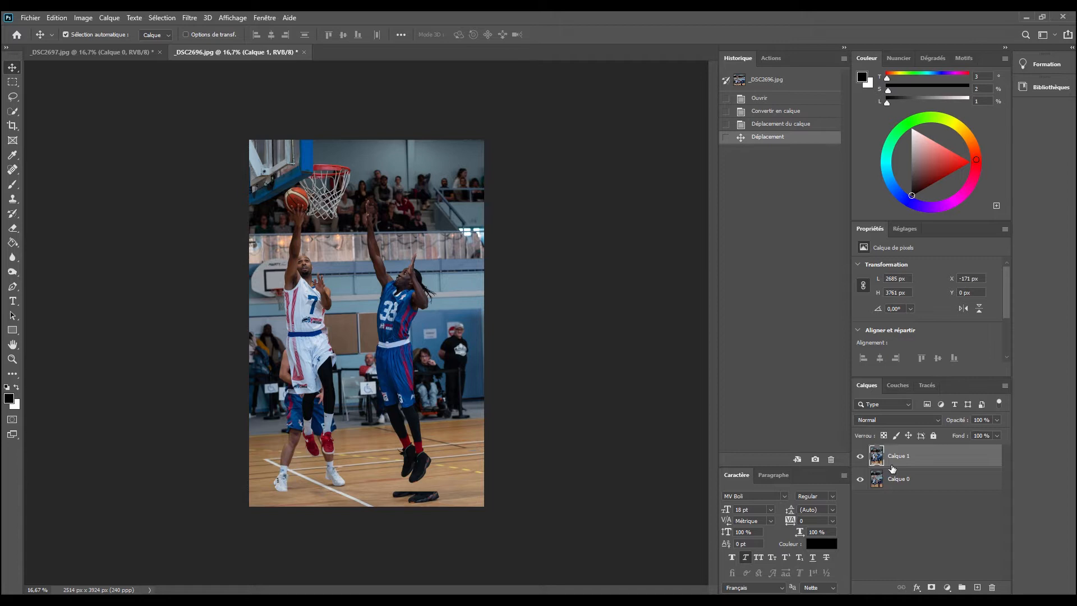
left_click(997, 421)
left_click_drag(972, 439, 968, 442)
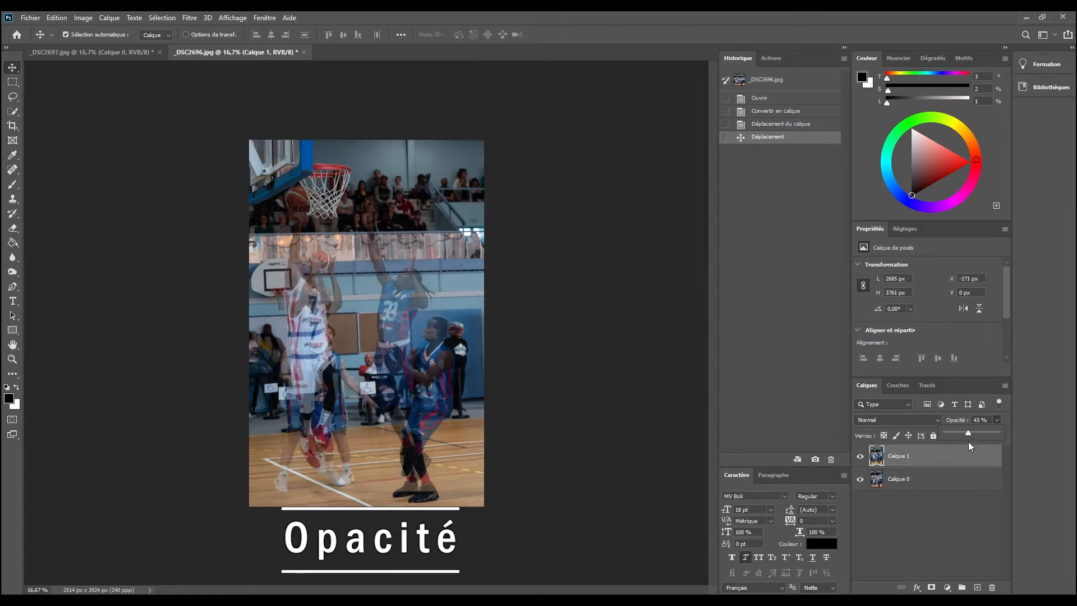
Step: Check the alignment of Calque 1 against the photo beneath and restore its opacity to 100%
left_click(350, 297)
mouse_move(350, 297)
left_mouse_down()
mouse_move(358, 241)
mouse_move(367, 288)
mouse_move(348, 301)
mouse_move(371, 299)
mouse_move(345, 302)
left_mouse_up()
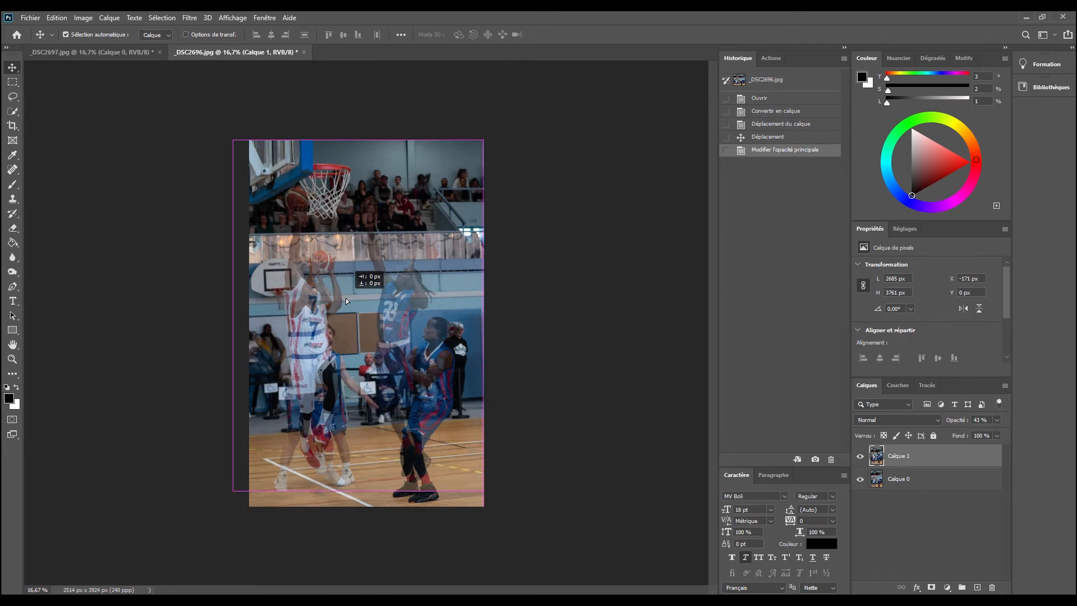
left_click_drag(345, 302, 345, 301)
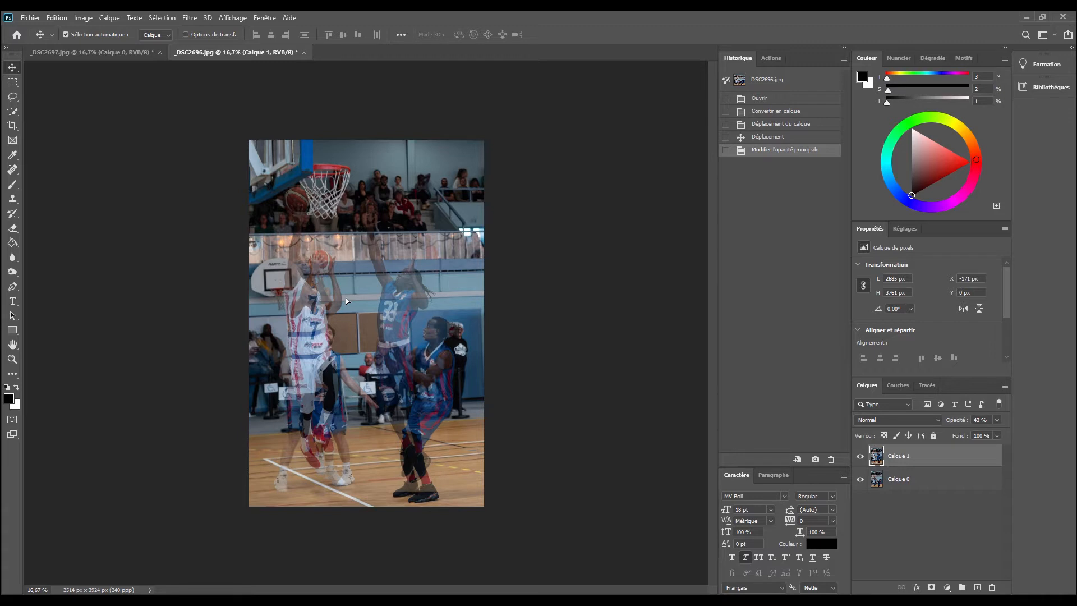
left_click(996, 420)
left_click_drag(1006, 428, 1025, 426)
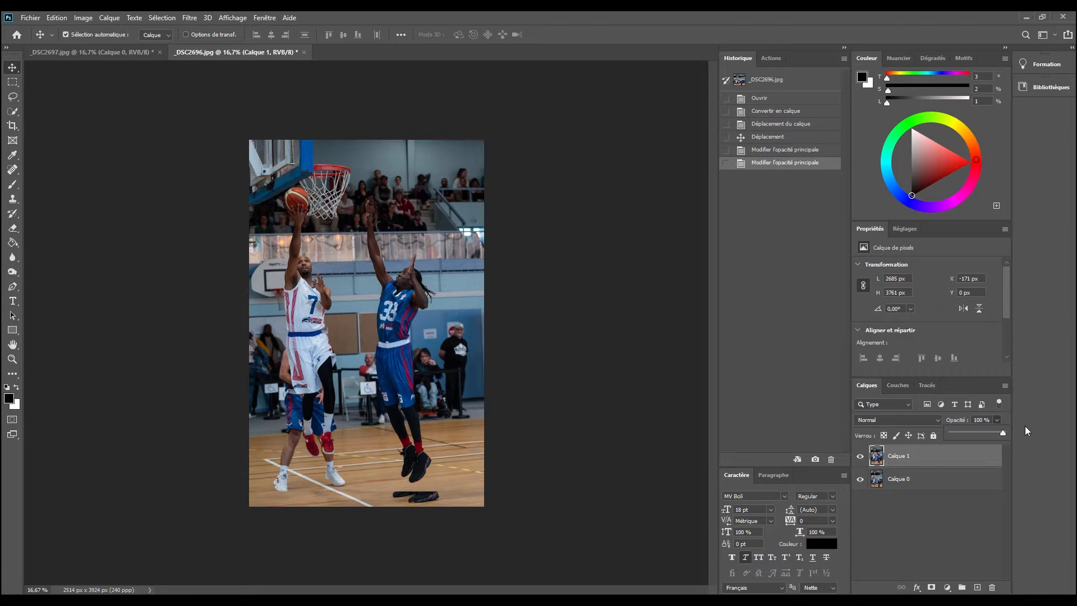
Step: Hide Calque 1 and make Calque 0 the active layer
left_click(860, 456)
left_click(860, 457)
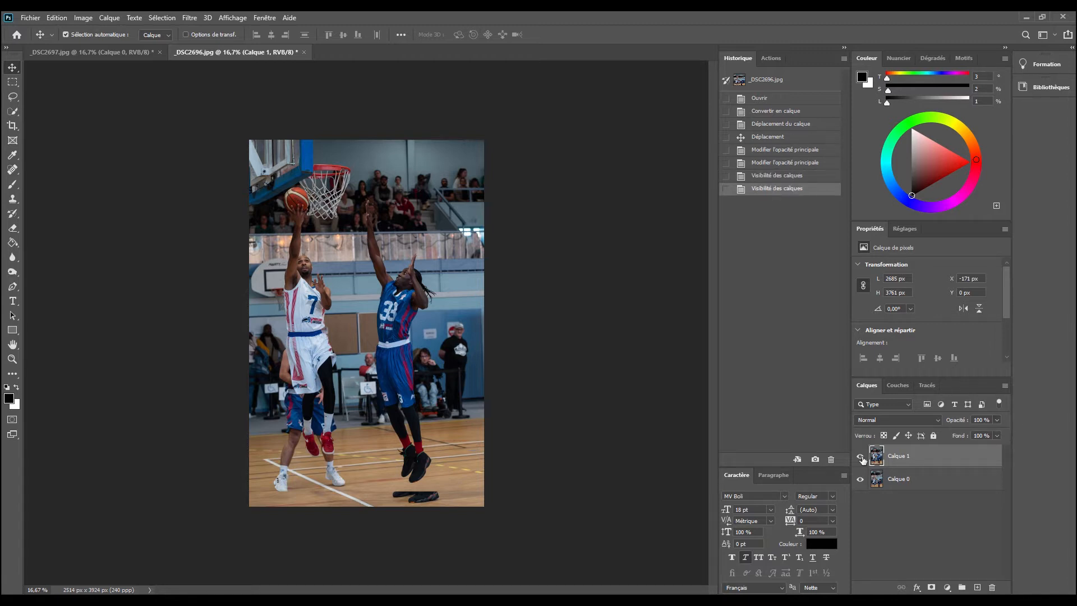
left_click(917, 481)
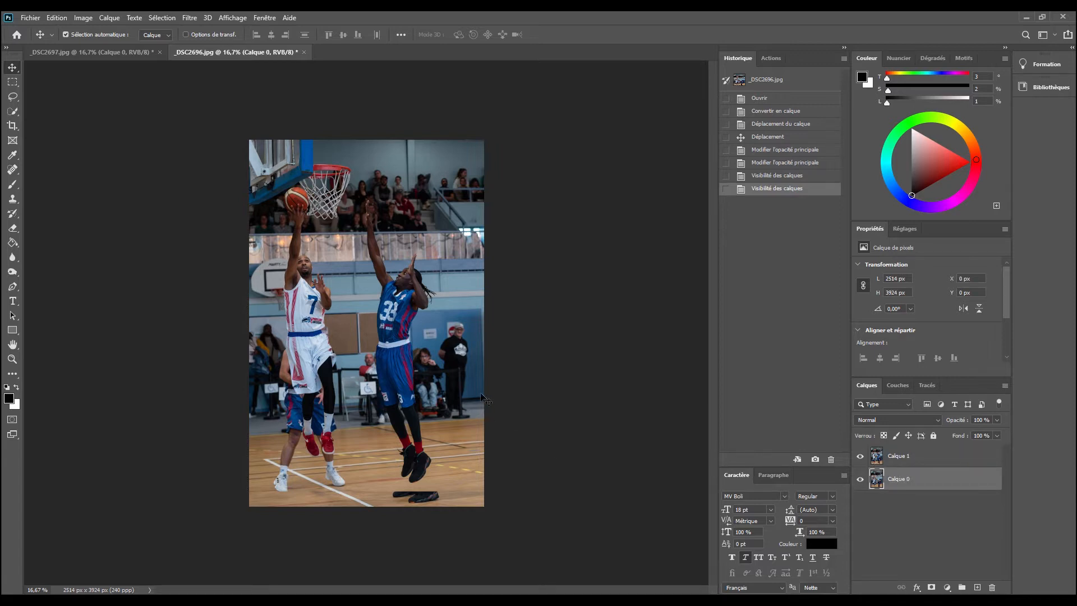
left_click(860, 456)
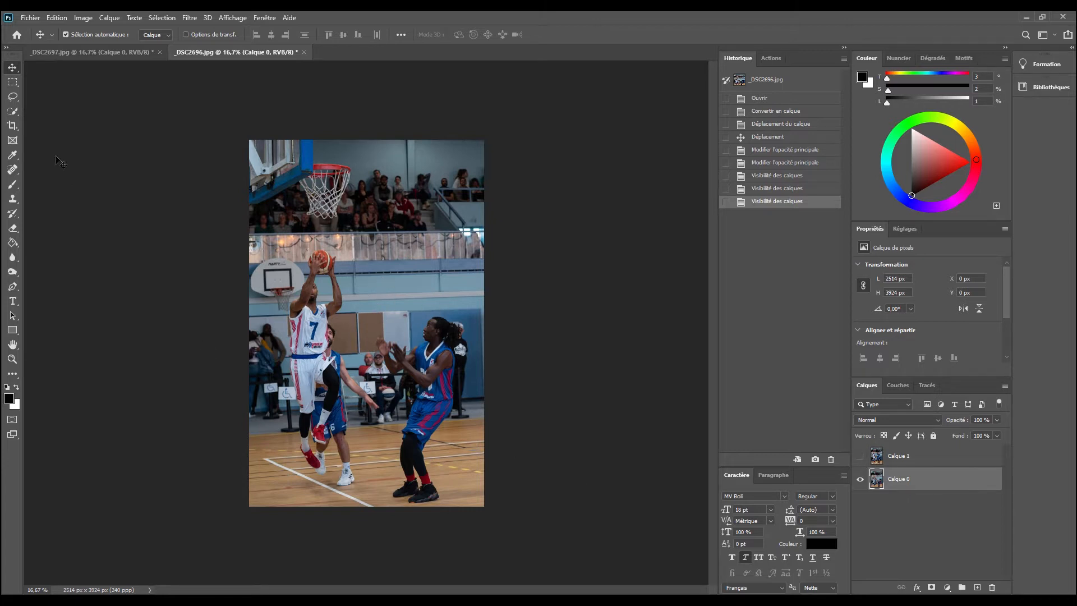
Step: Select the blue-jersey defender with the clapping hands on Calque 0 using the Object Selection tool in rectangle mode
left_click(13, 111)
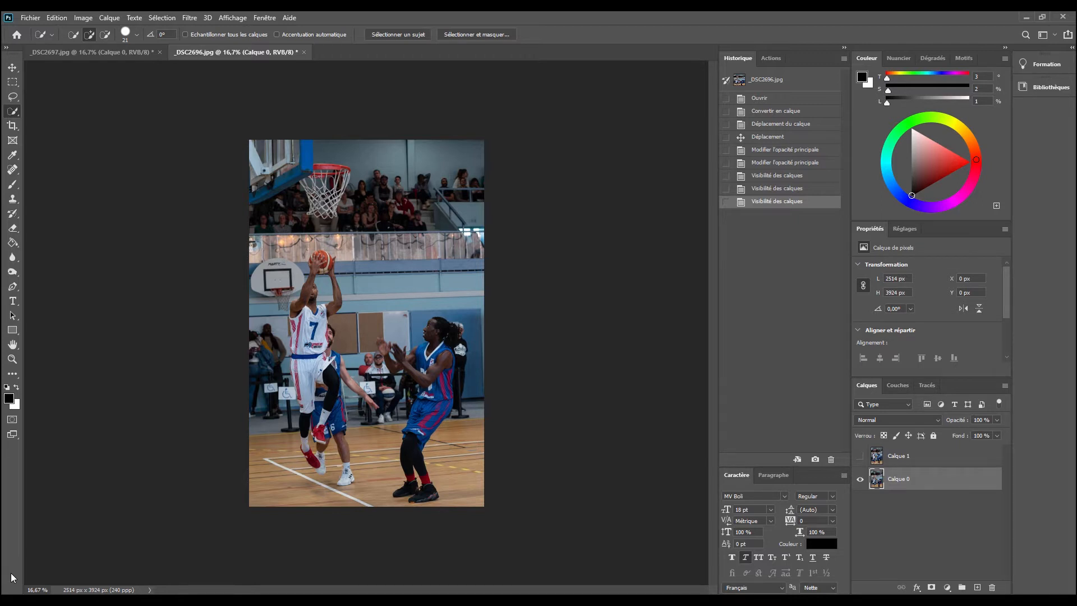
right_click(17, 113)
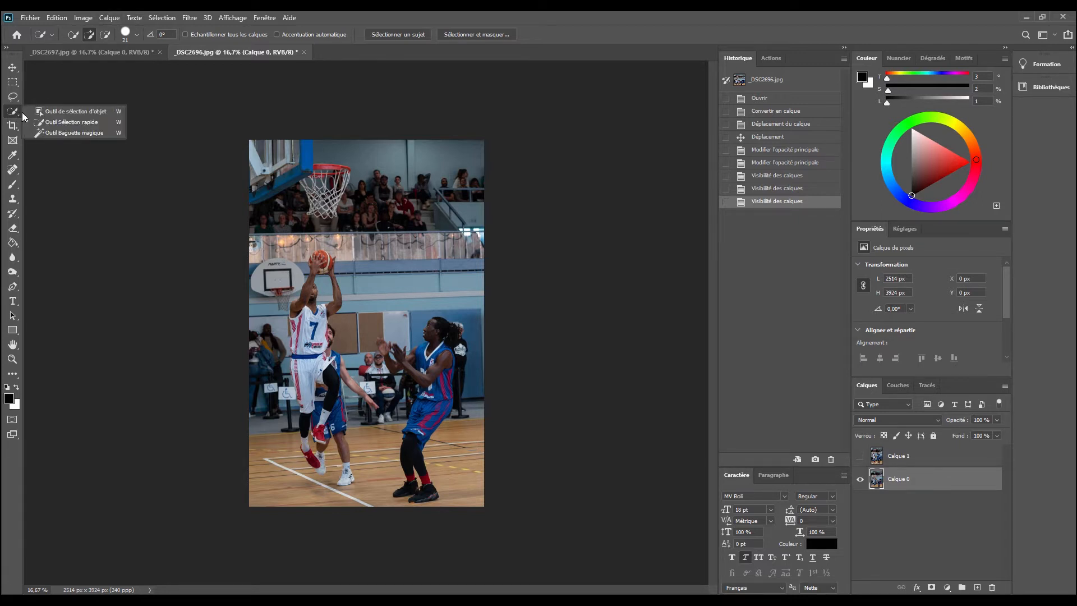
left_click(61, 112)
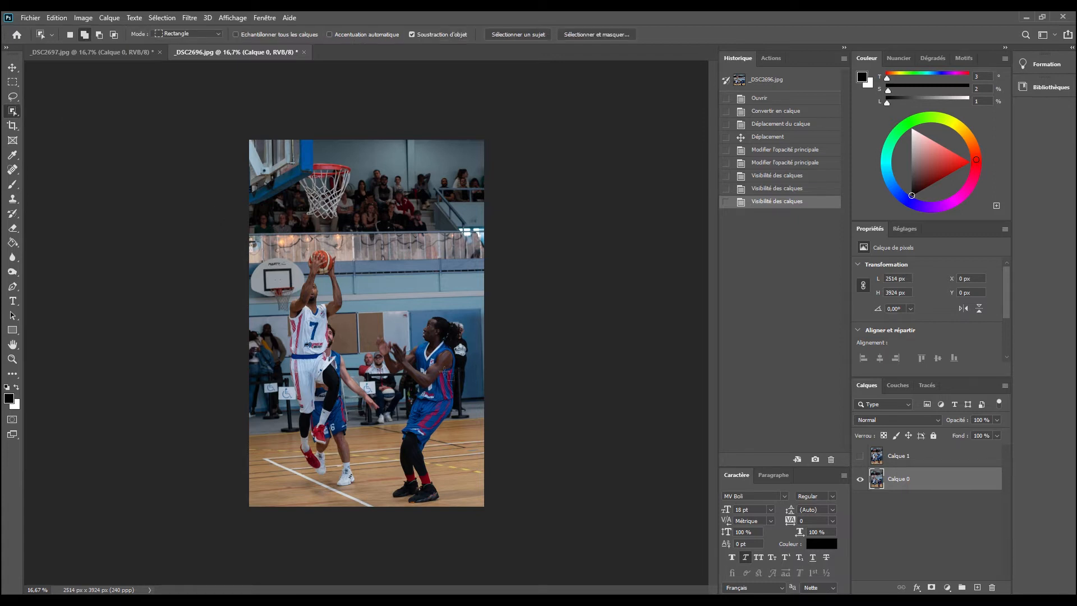
scroll(397, 331, "up", 3)
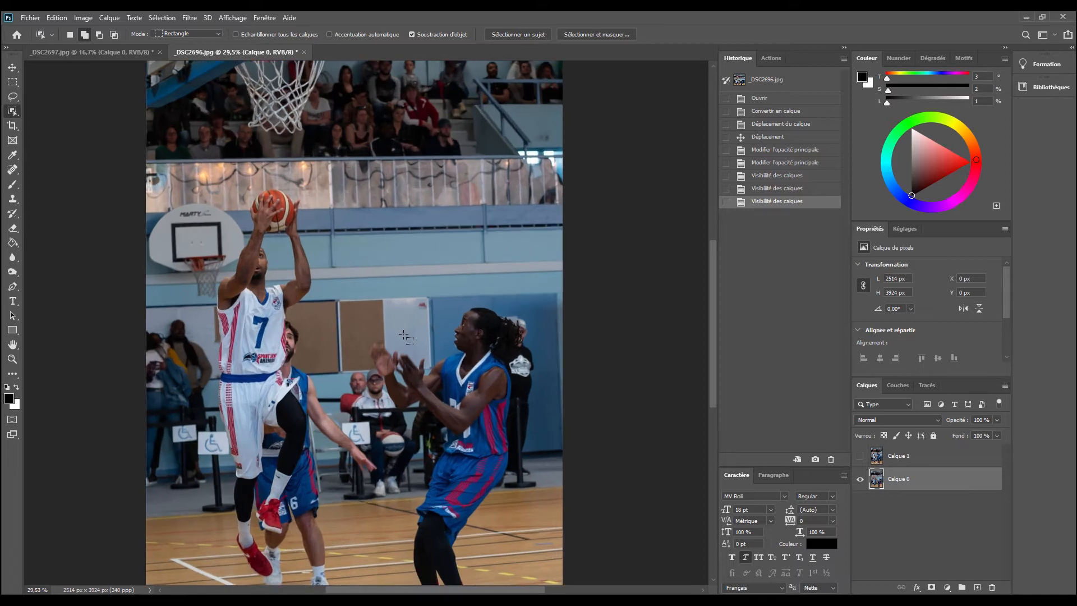
scroll(404, 335, "down", 5)
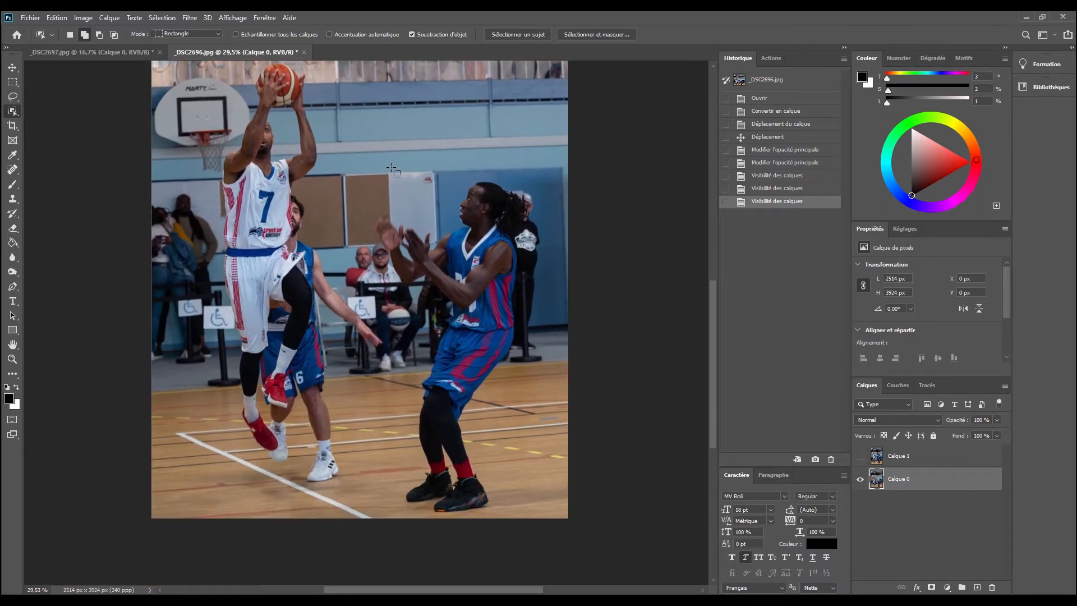
mouse_move(369, 159)
left_mouse_down()
mouse_move(465, 178)
mouse_move(523, 413)
mouse_move(513, 515)
mouse_move(526, 518)
left_mouse_up()
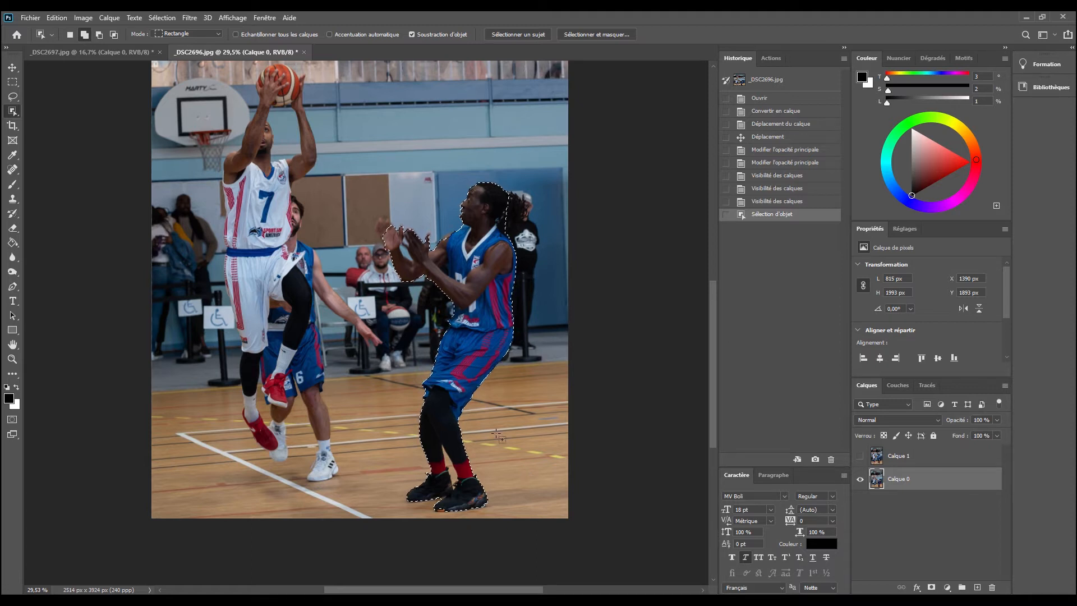
Step: Refine the selection around the defender's hands with Quick Selection, excluding the board behind them, and copy the player to a new layer
right_click(17, 112)
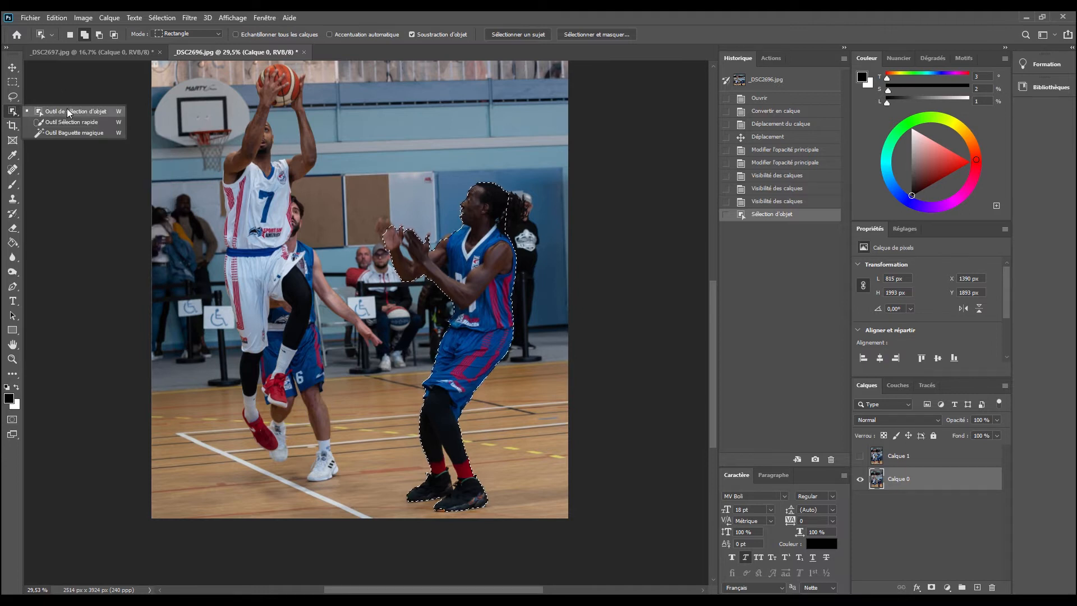
left_click(65, 119)
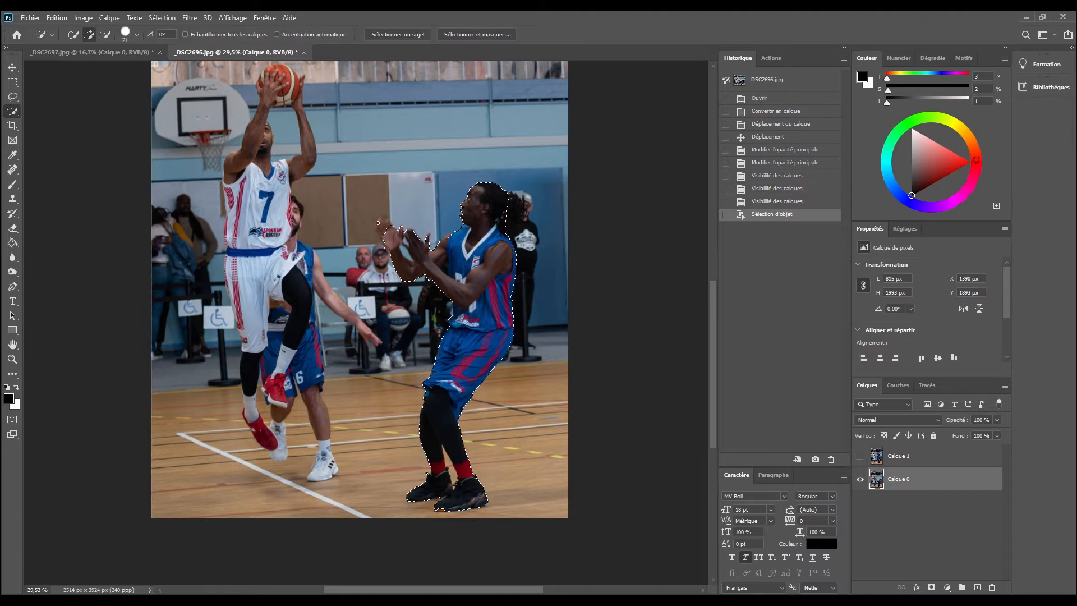
mouse_move(384, 227)
left_mouse_down()
mouse_move(370, 185)
mouse_move(373, 206)
left_mouse_up()
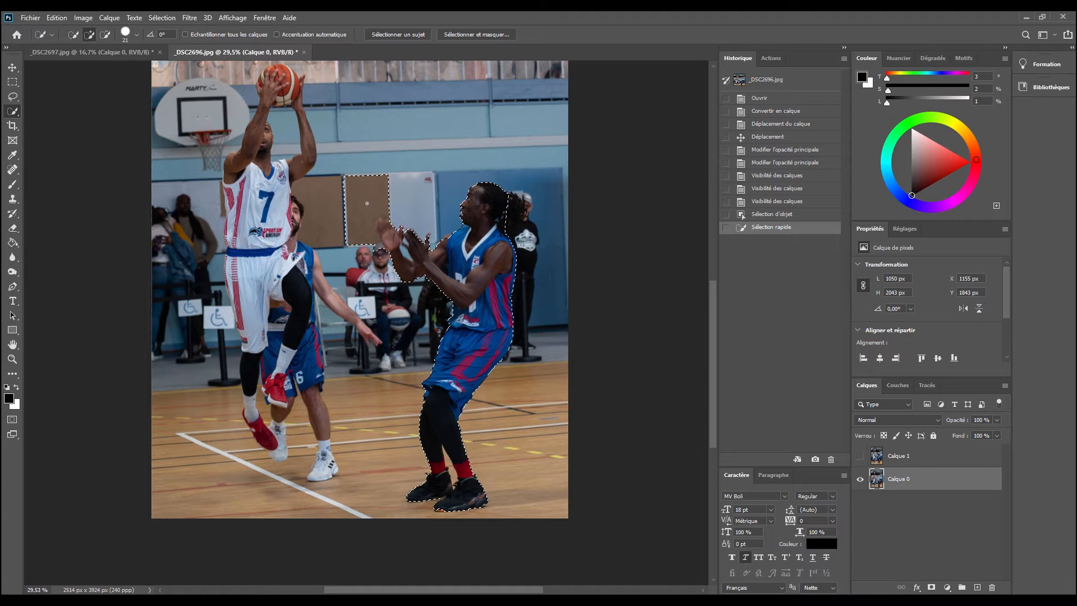
key("alt")
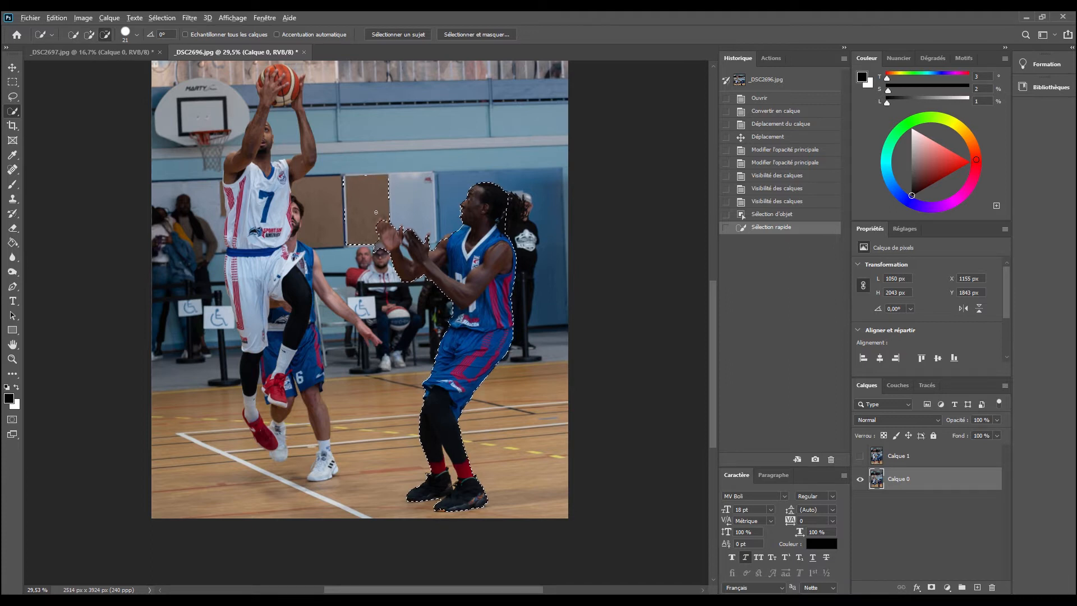
left_click(375, 212, "alt")
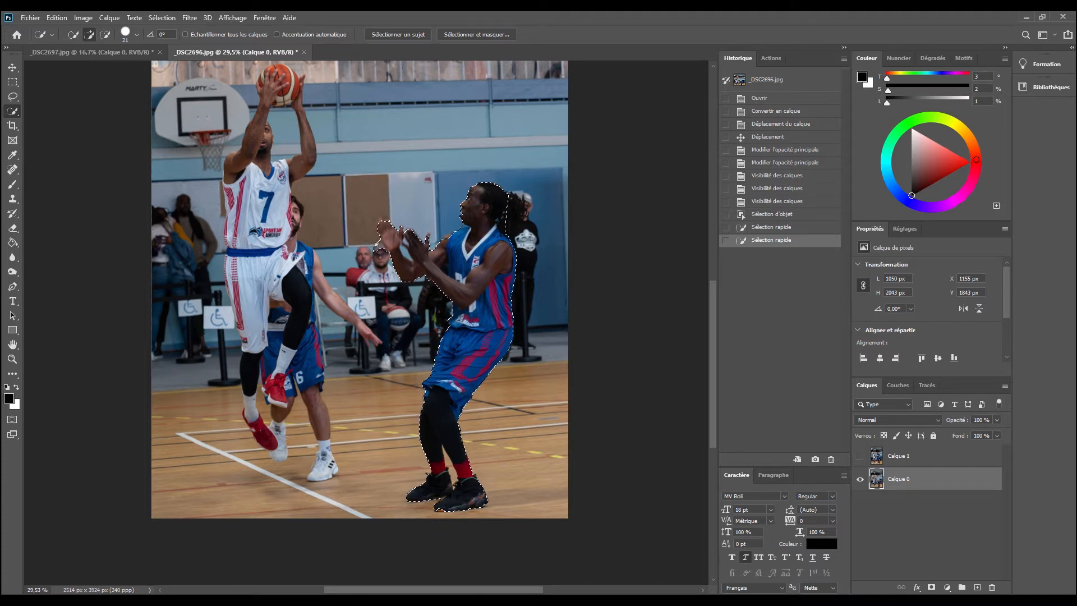
left_click(377, 245, "alt")
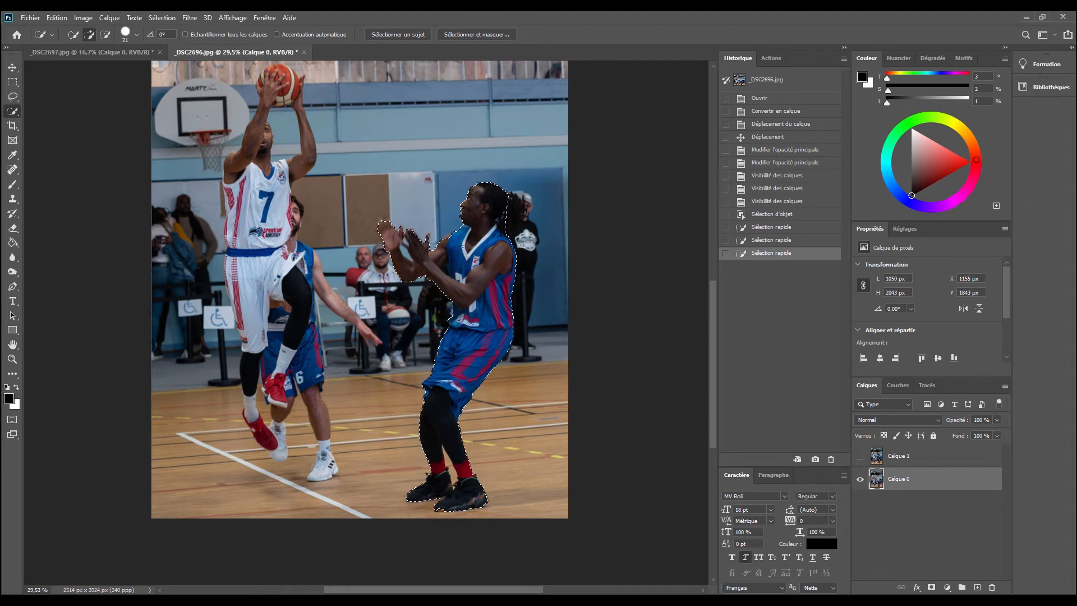
left_click(448, 237)
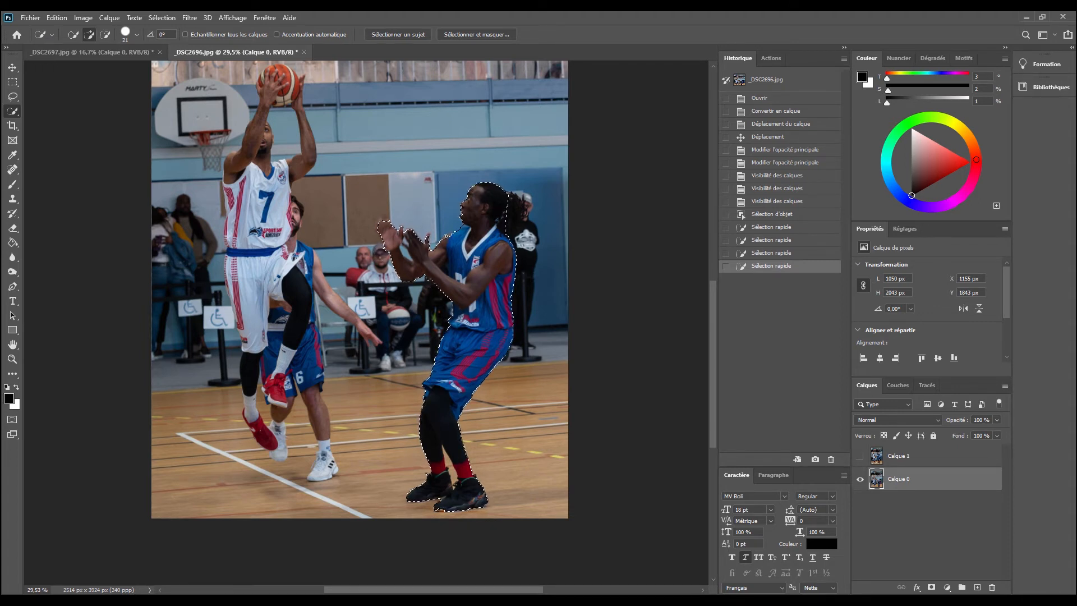
left_click(448, 236)
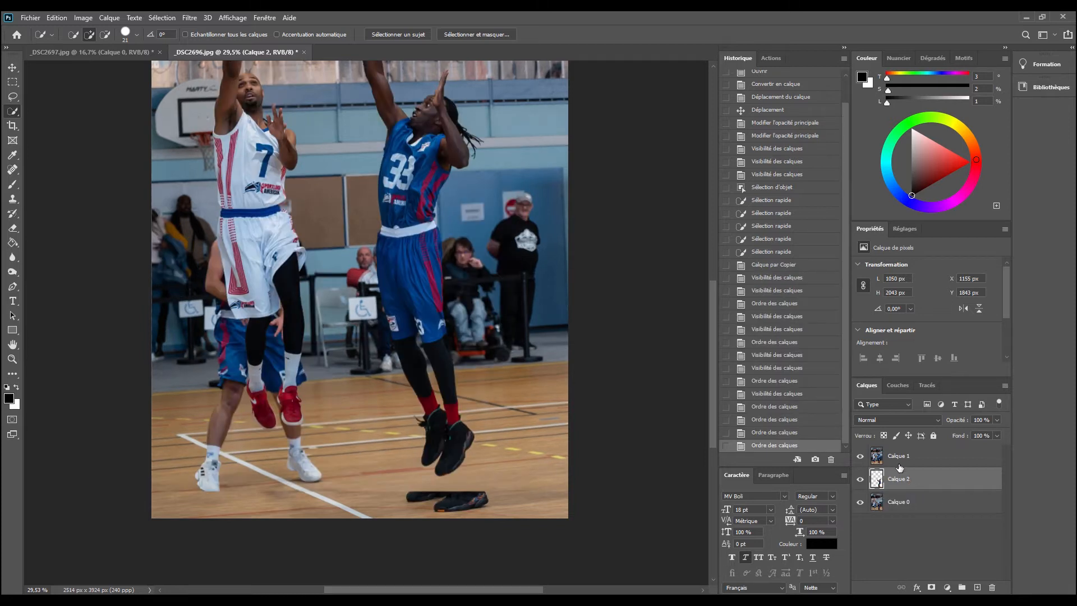
Step: Reorder the layers so that Calque 1 sits below the cut-out defender on Calque 2
left_click_drag(898, 458, 899, 486)
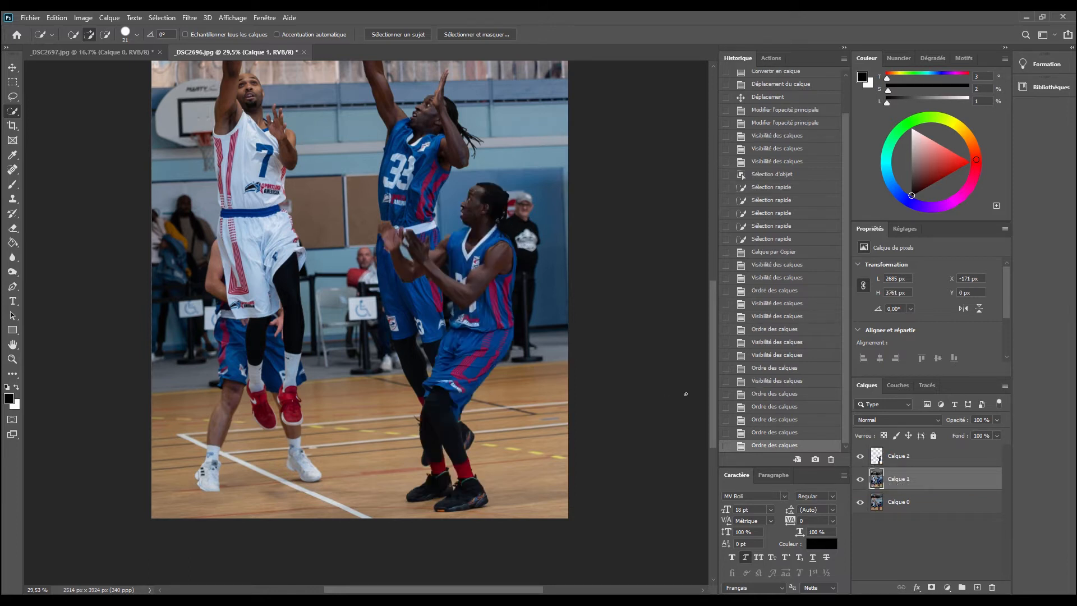
scroll(543, 336, "down", 3)
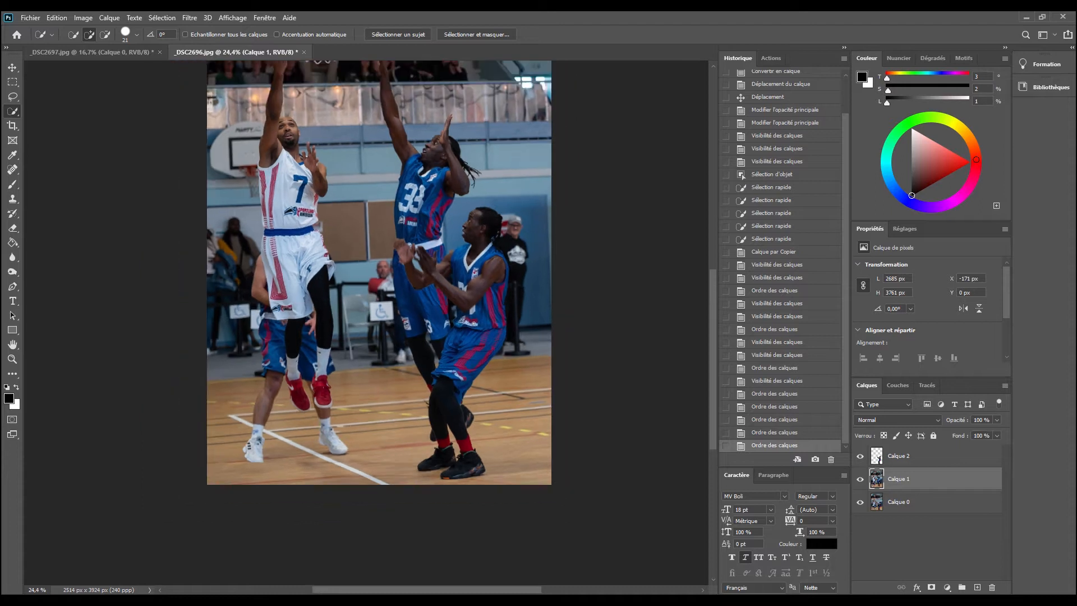
scroll(473, 323, "up", 1)
left_click_drag(474, 323, 510, 306)
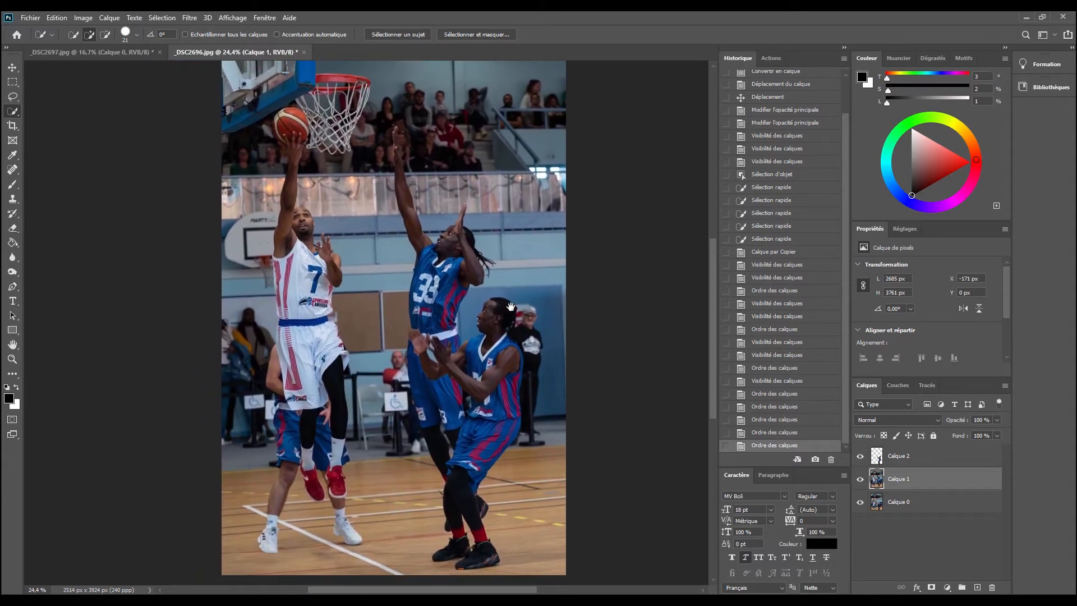
scroll(510, 307, "up", 1)
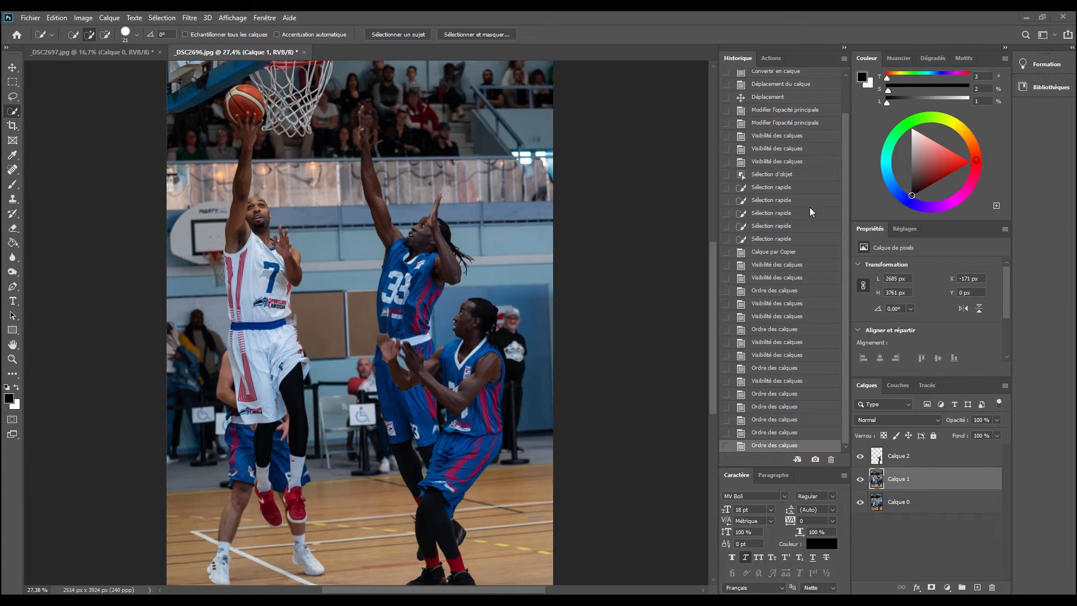
Step: Hide Calque 1 and select the white-jersey player with the ball on Calque 0 using the Object Selection tool
left_click(859, 478)
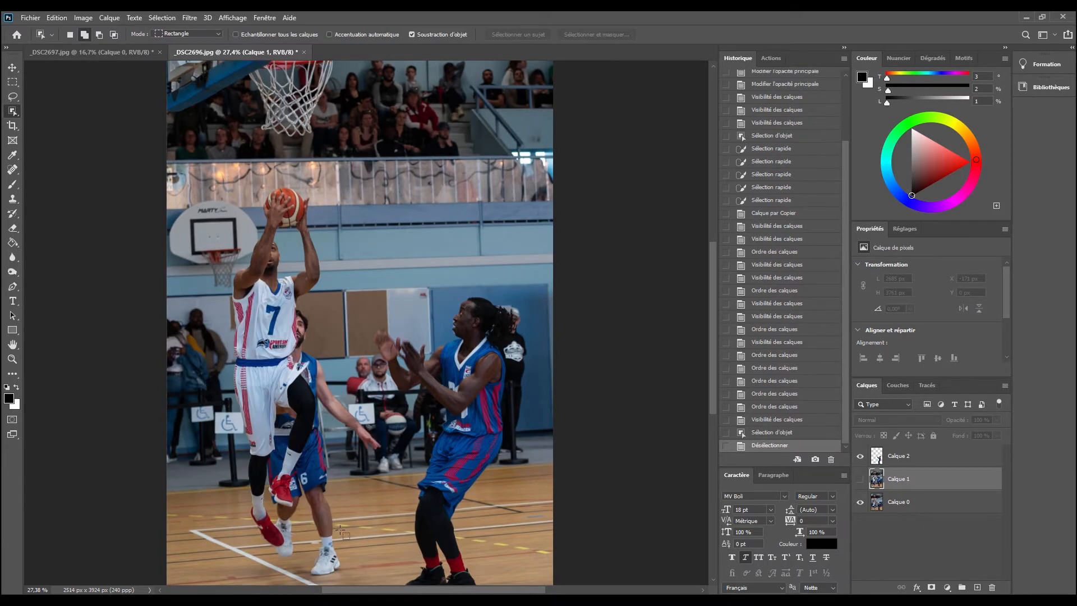
left_click(899, 505)
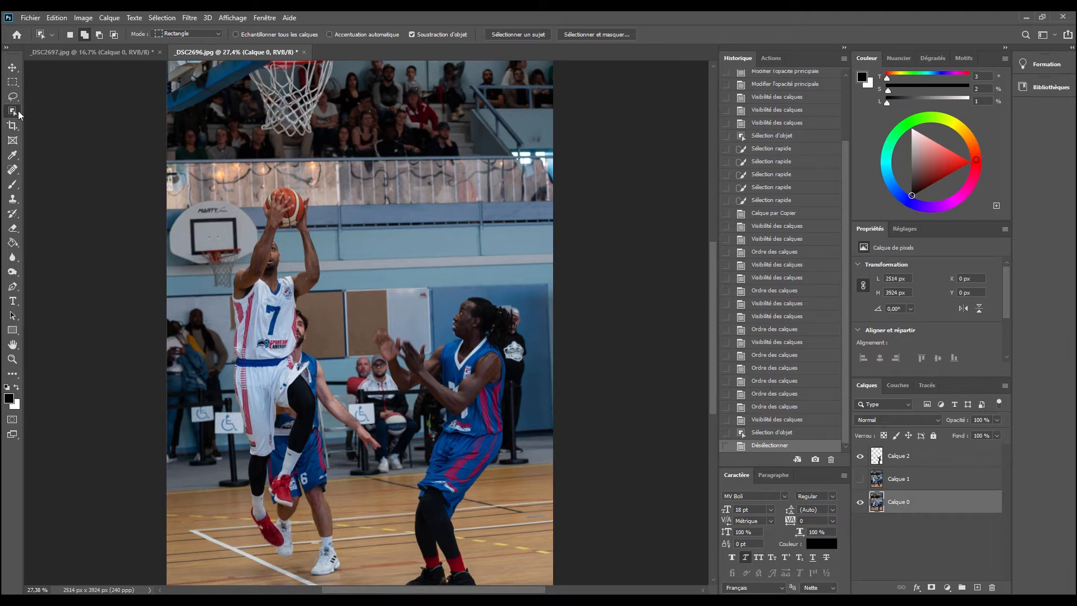
left_click_drag(223, 179, 330, 556)
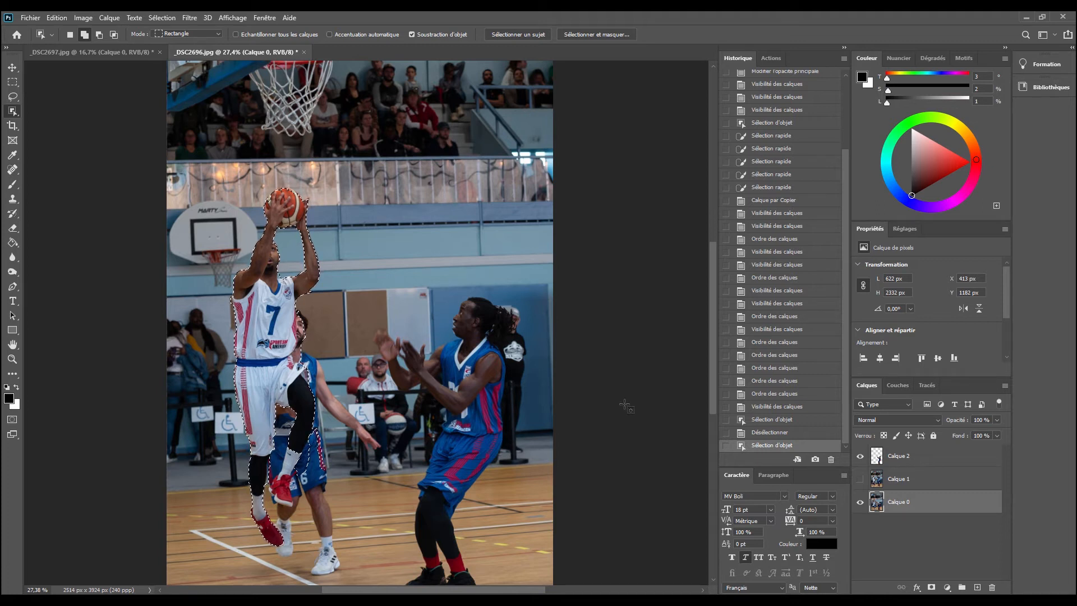
Step: Refine the white-jersey player's selection with Quick Selection, adding the raised red shoe and excluding the blue shorts of the player behind
left_click_drag(328, 358, 381, 196)
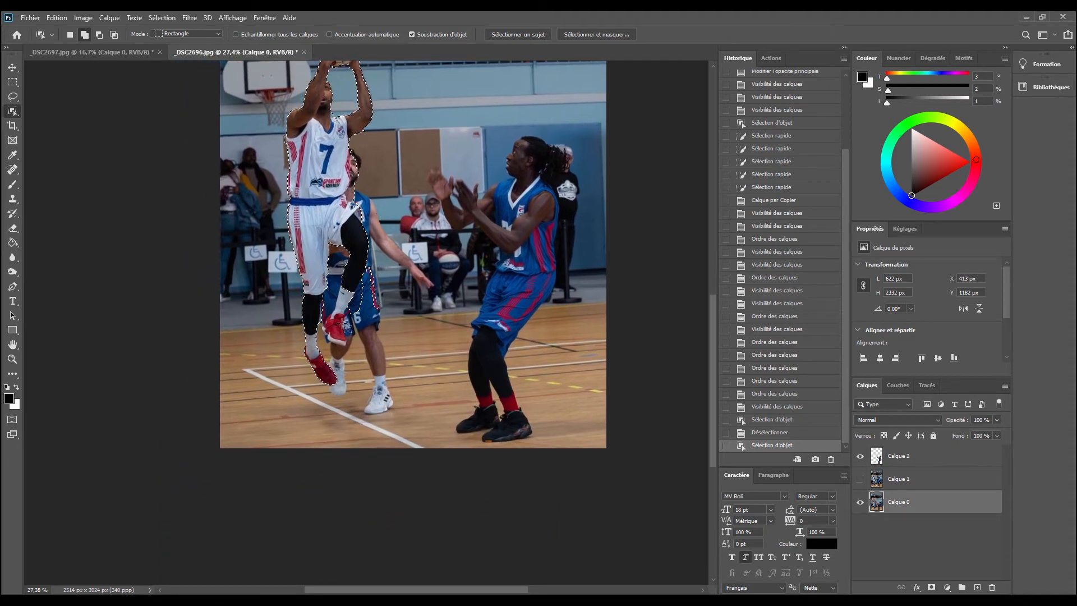
right_click(13, 111)
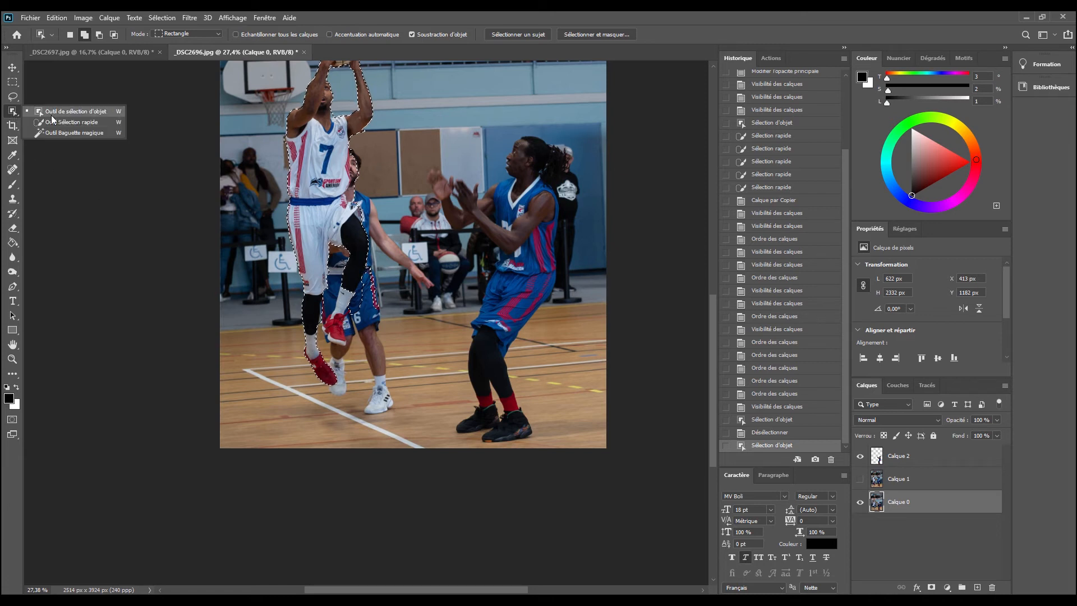
left_click(64, 121)
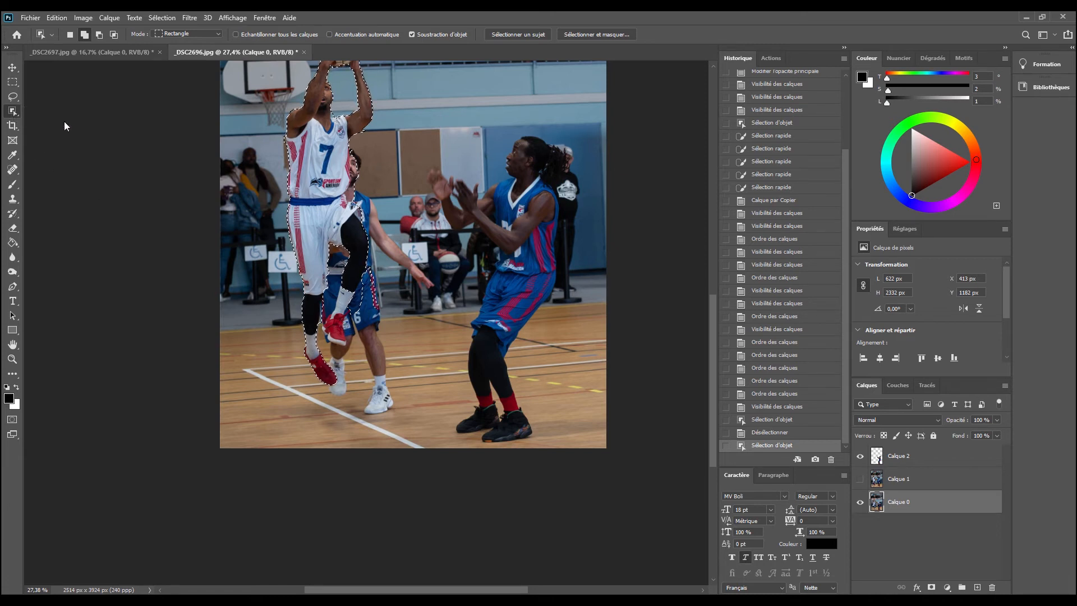
scroll(354, 332, "up", 3)
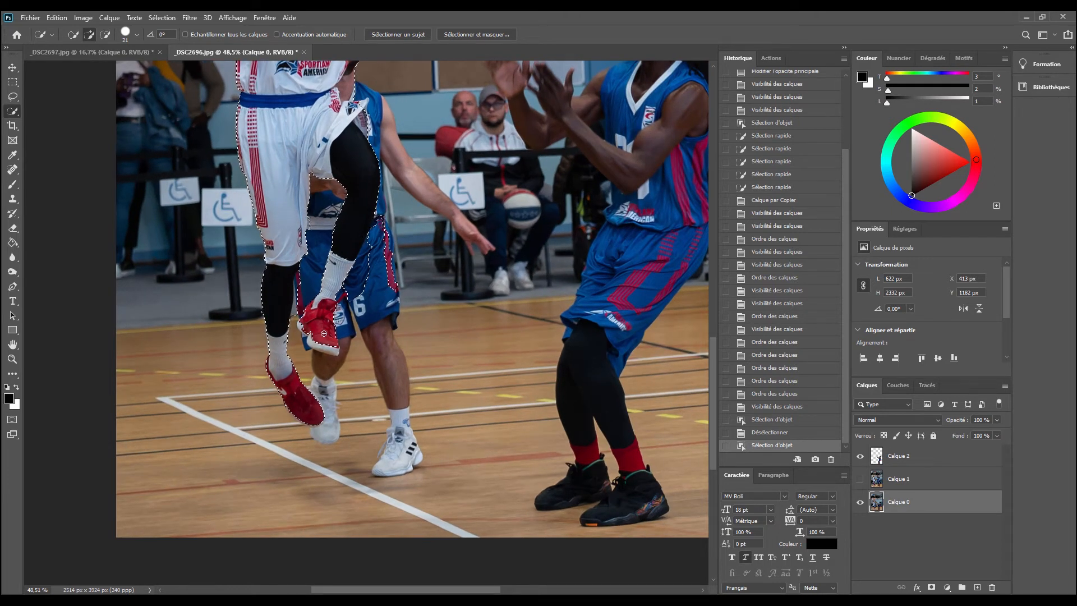
left_click_drag(302, 327, 309, 325)
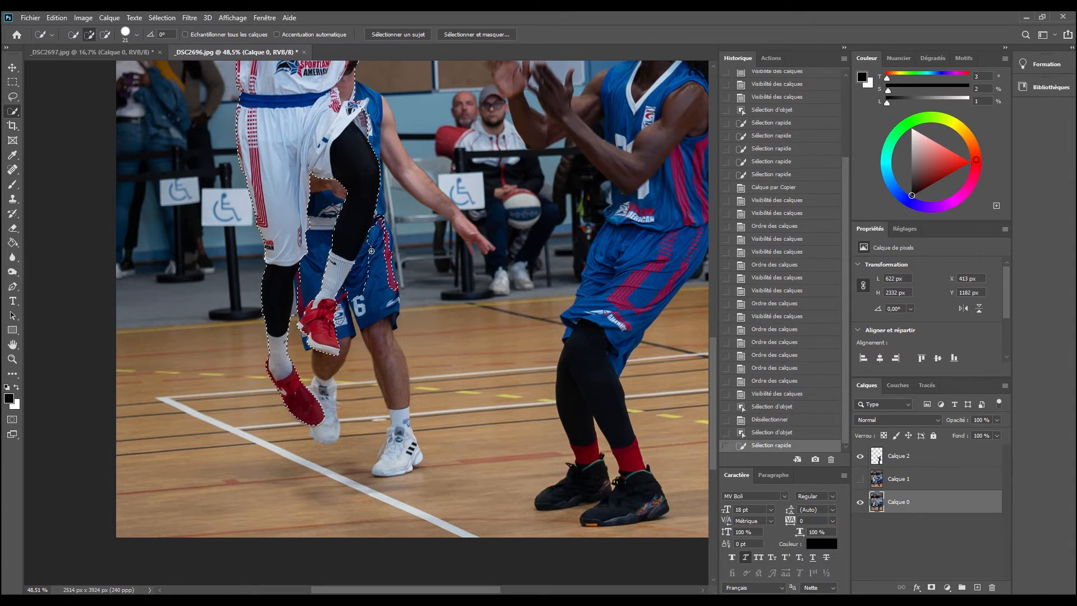
key("alt")
left_click_drag(368, 248, 354, 281)
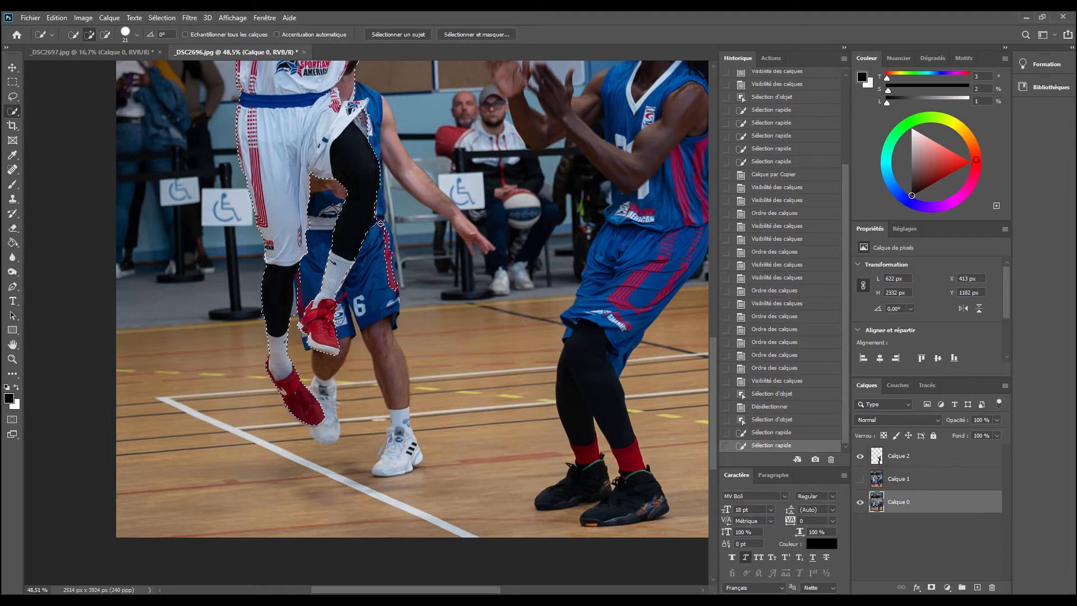
left_click_drag(389, 288, 377, 208)
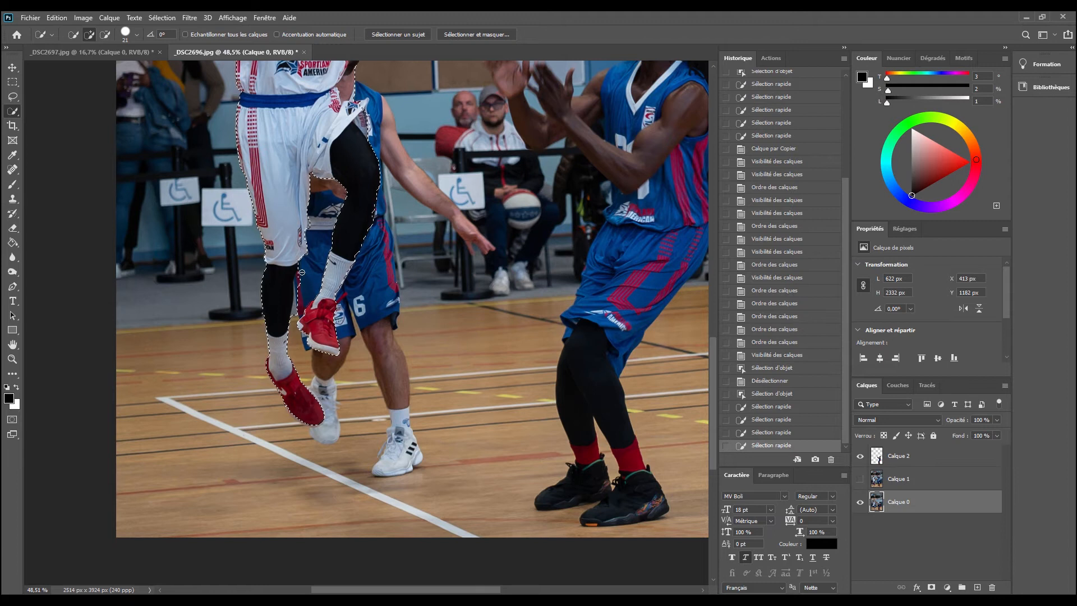
Step: Touch up the selection edges along the player's black lower leg and the side of his white shorts
left_click_drag(297, 314, 295, 306)
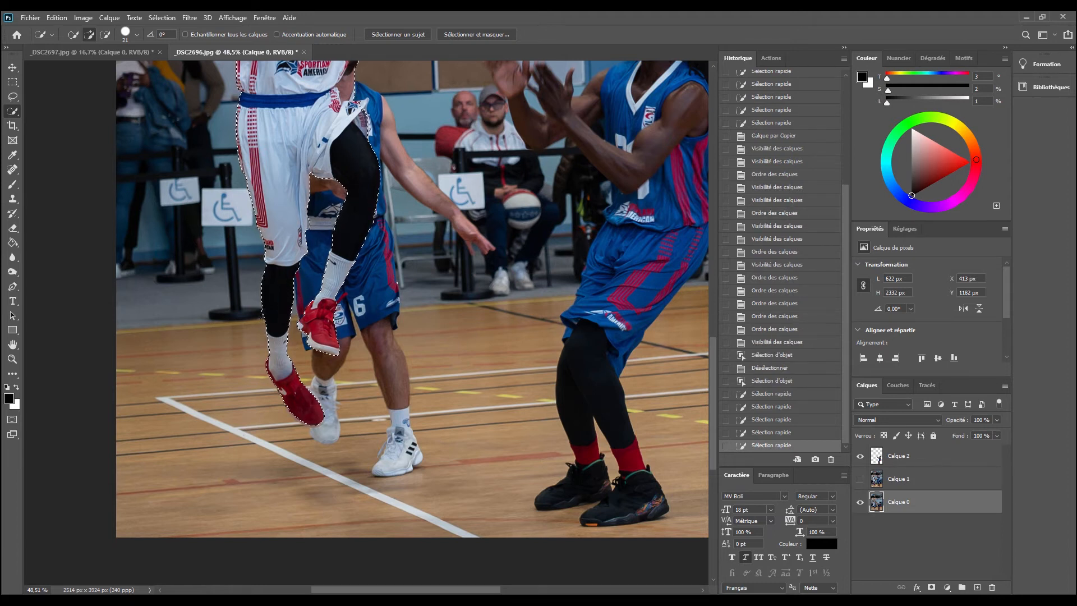
left_click(257, 312)
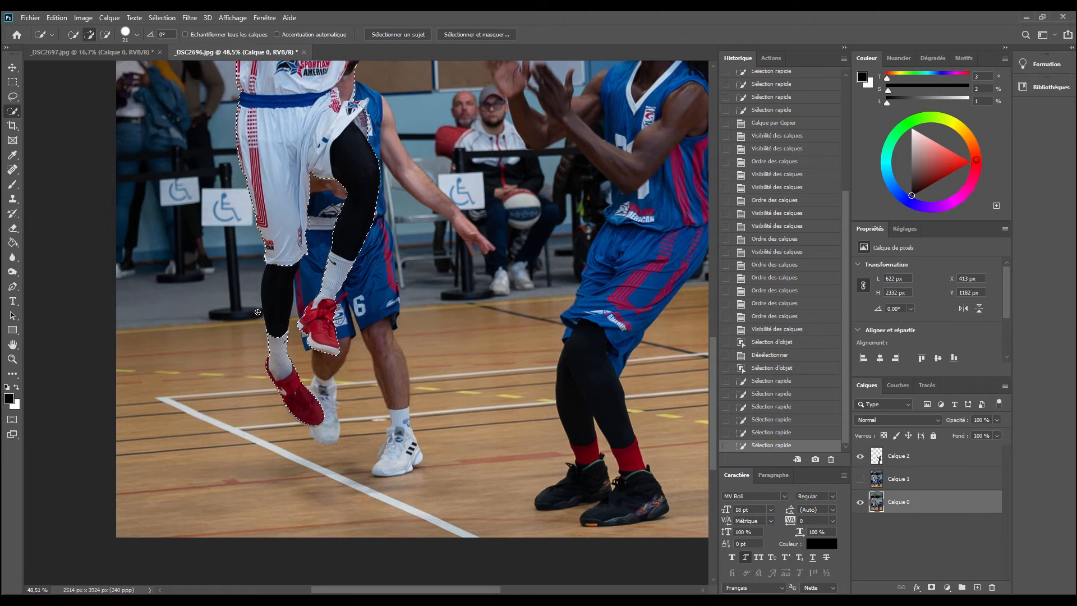
left_click(276, 286)
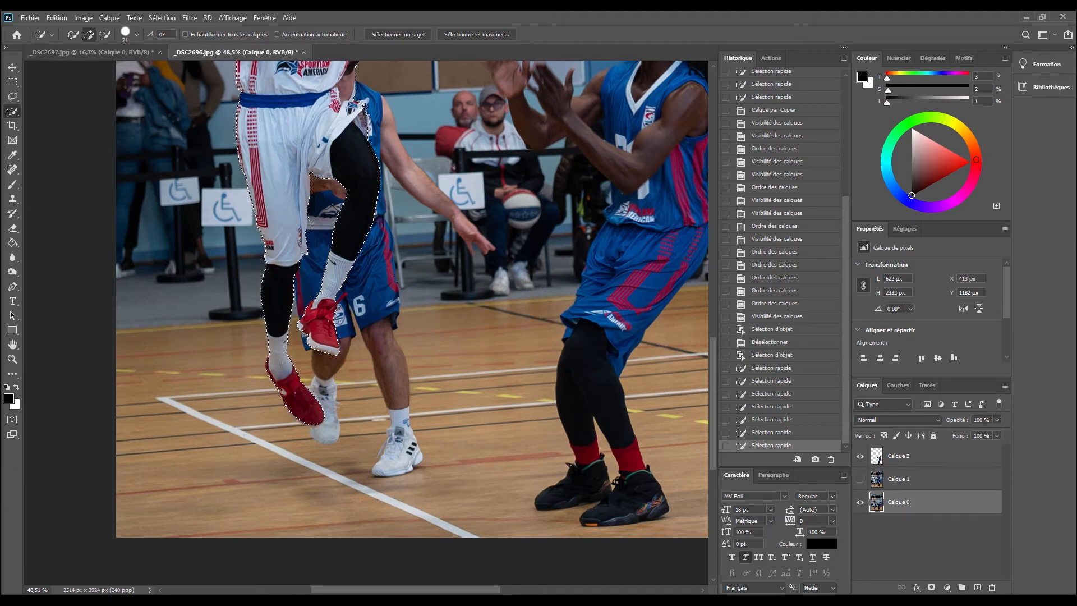
left_click(363, 103)
left_click_drag(367, 121, 366, 130)
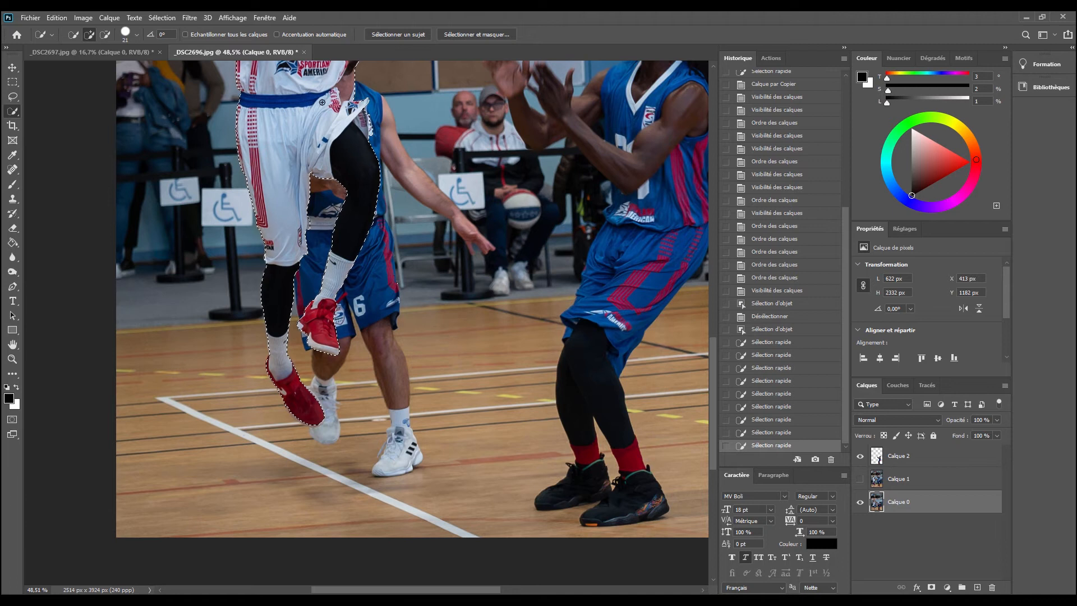
Step: Clean up the selection around the player's hands and ball, his neck, and the outer edge of his jersey
left_click_drag(322, 103, 327, 414)
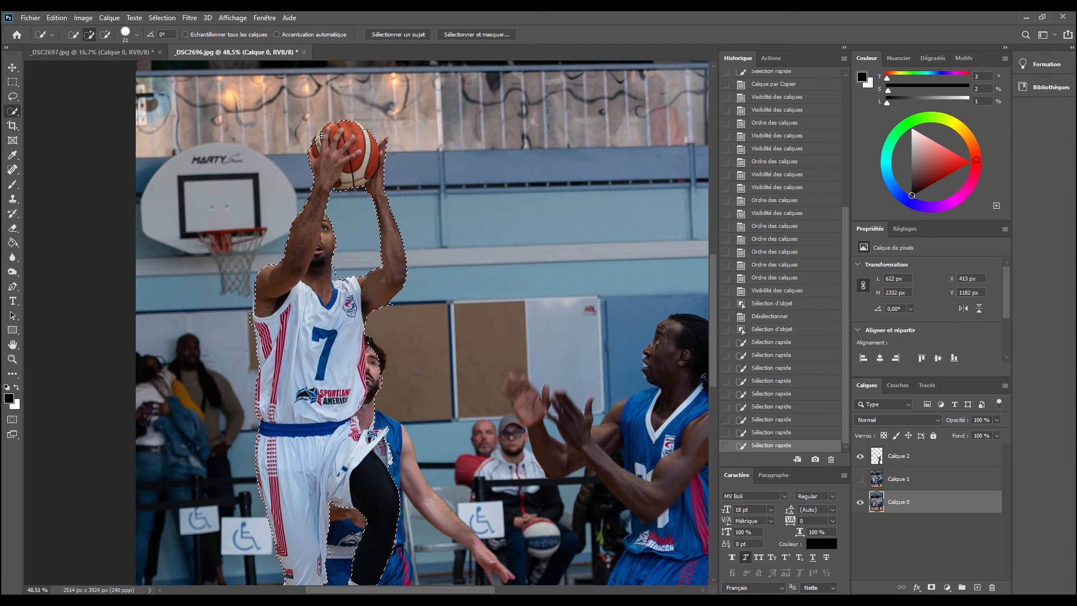
left_click_drag(320, 135, 364, 143)
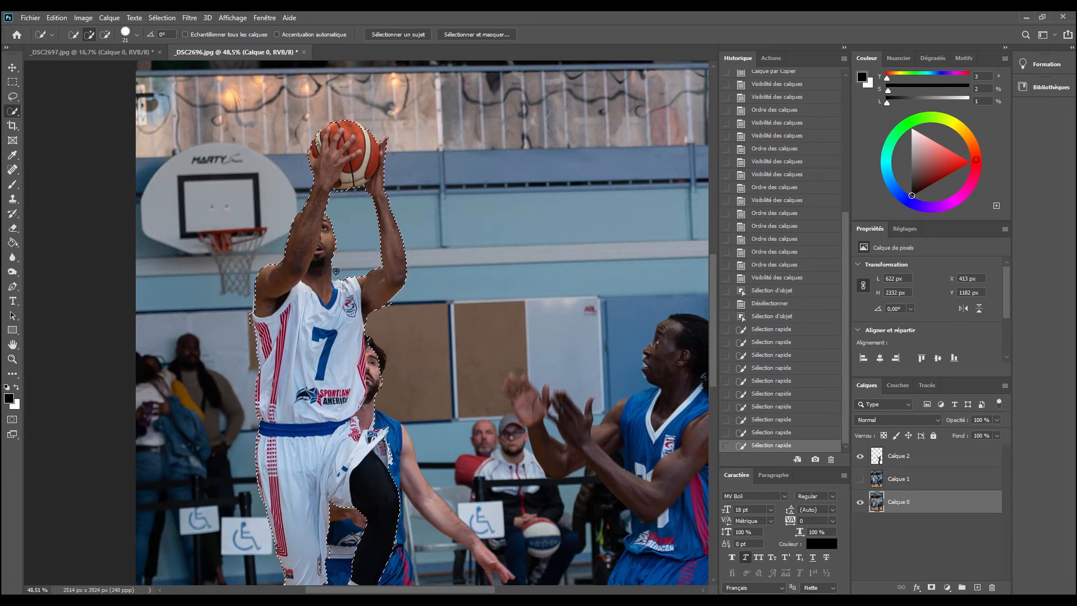
left_click_drag(334, 275, 338, 274)
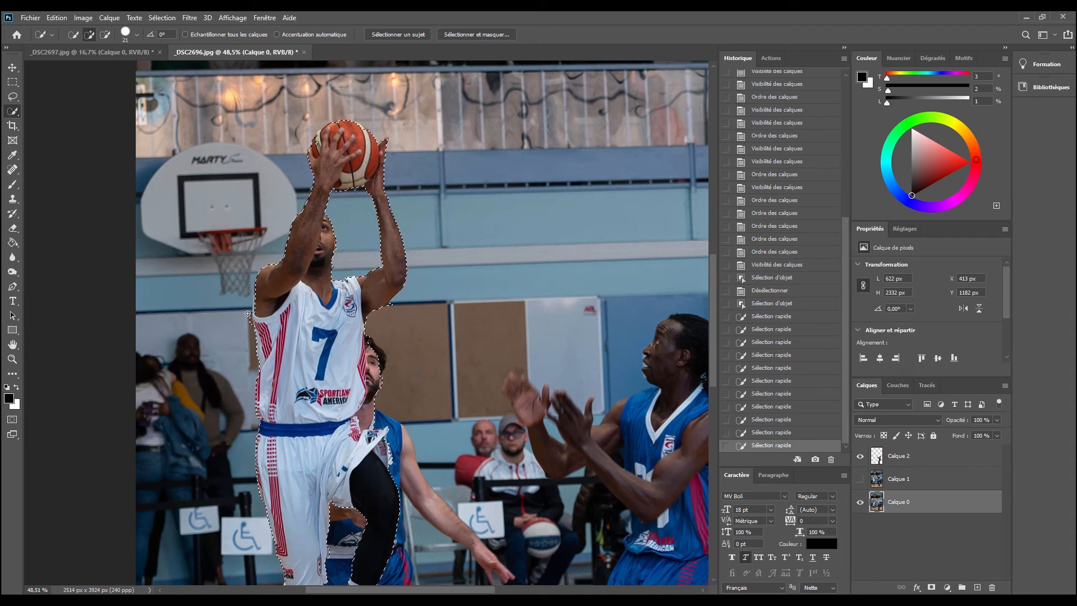
left_click_drag(250, 320, 252, 327)
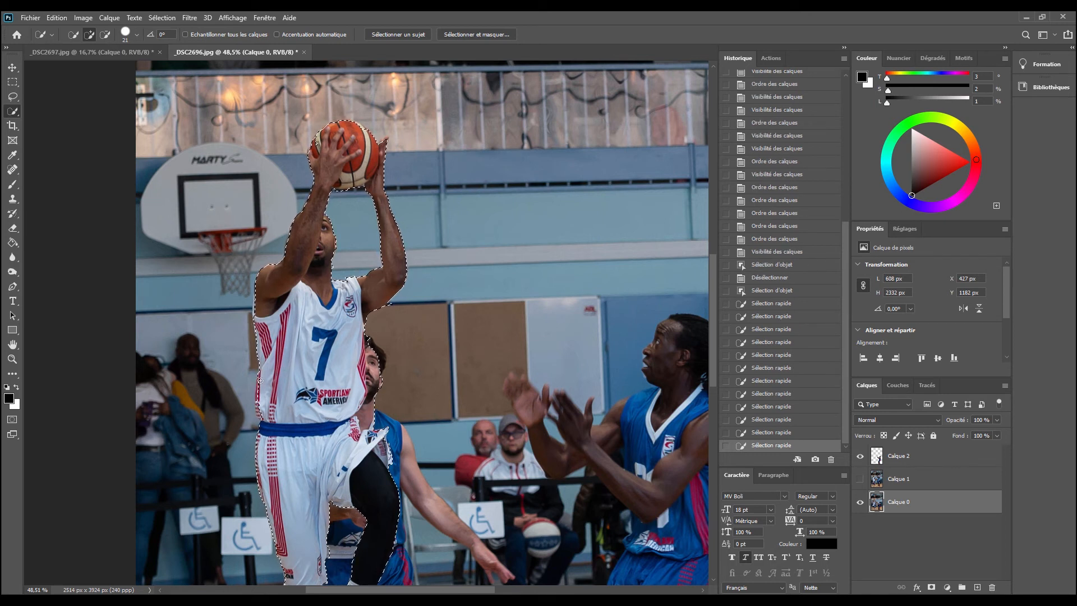
left_click_drag(261, 394, 293, 413)
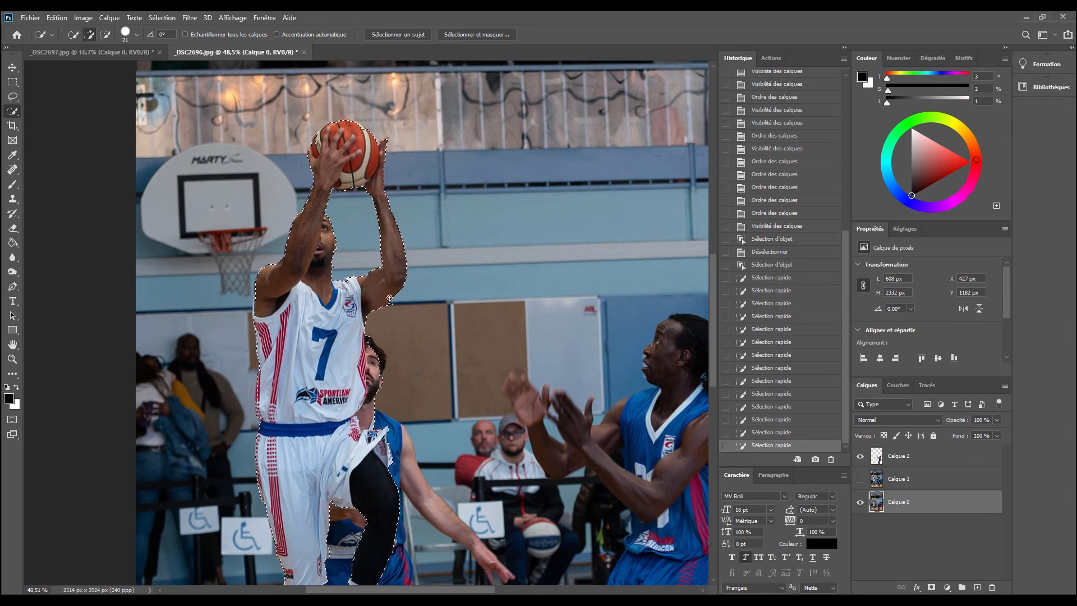
Step: Exclude the head of the player behind from the selection, keeping the adjacent edge of the white jersey selected
key("alt")
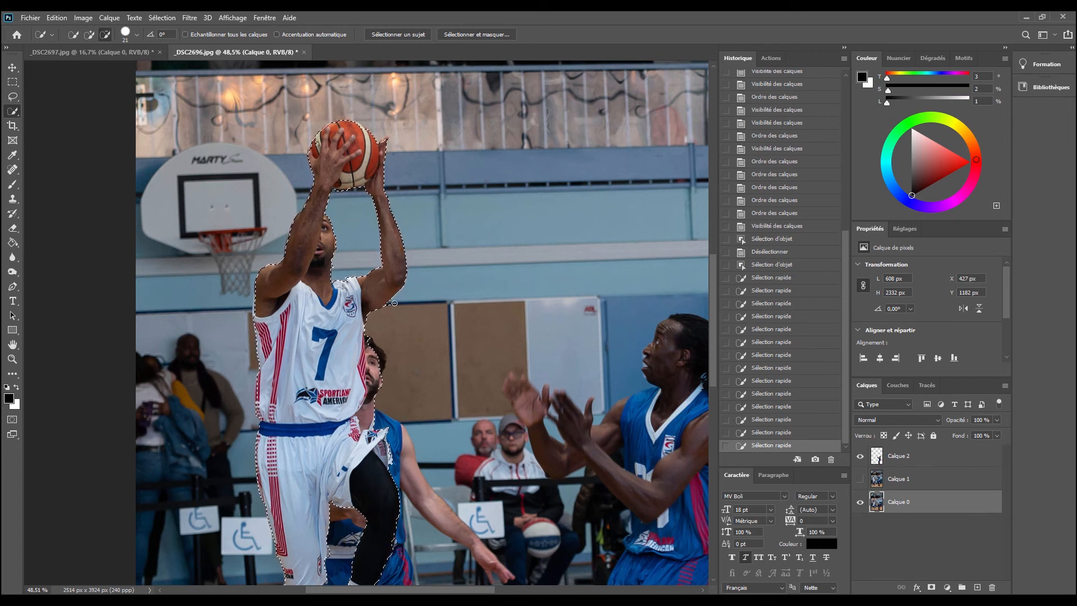
left_click_drag(393, 304, 372, 331)
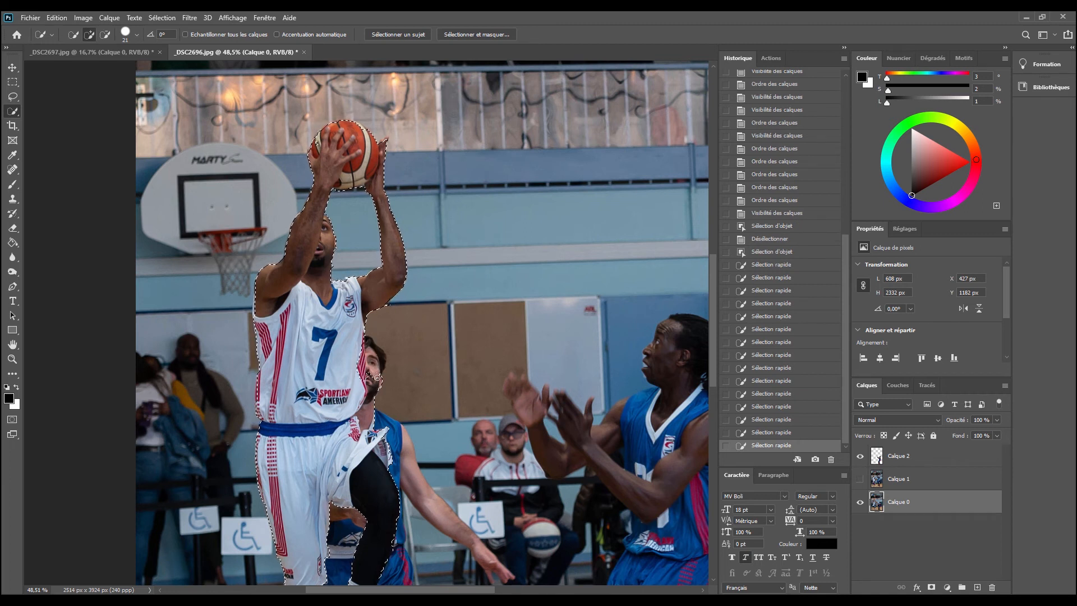
left_click_drag(377, 407, 372, 394)
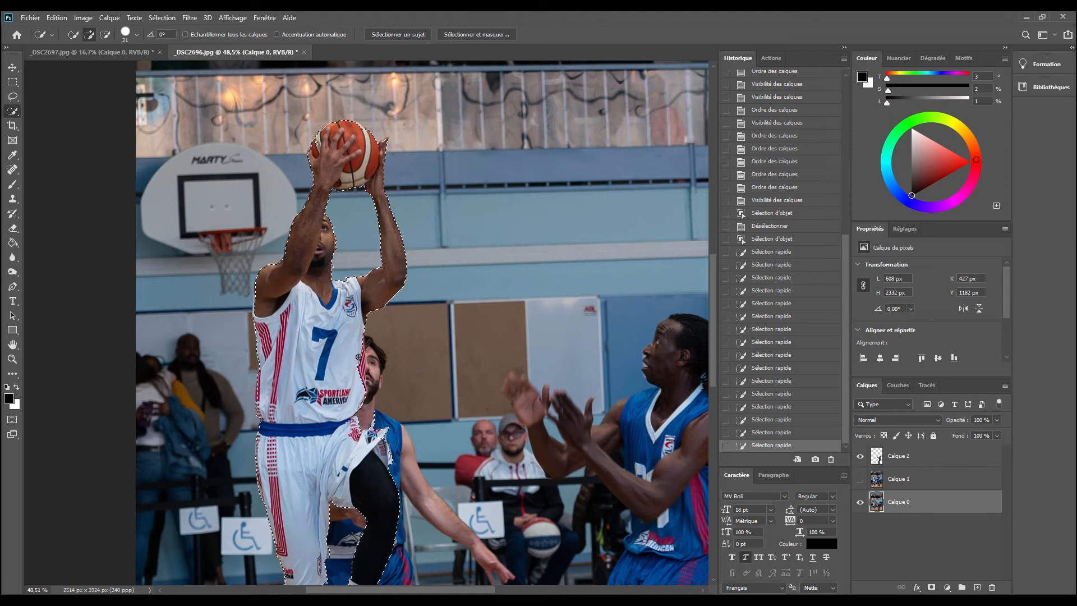
mouse_move(357, 359)
left_mouse_down()
mouse_move(360, 351)
mouse_move(353, 300)
left_mouse_up()
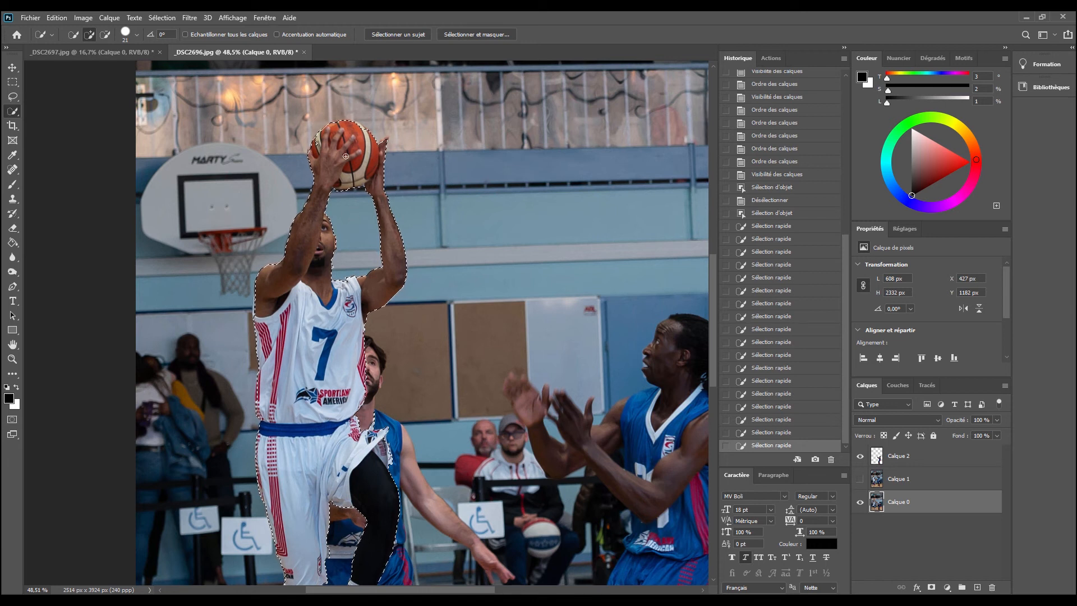
Step: Correct the selection between the fingers and the ball, and copy the white-jersey player to a new layer
key("alt")
left_click(320, 142, "alt")
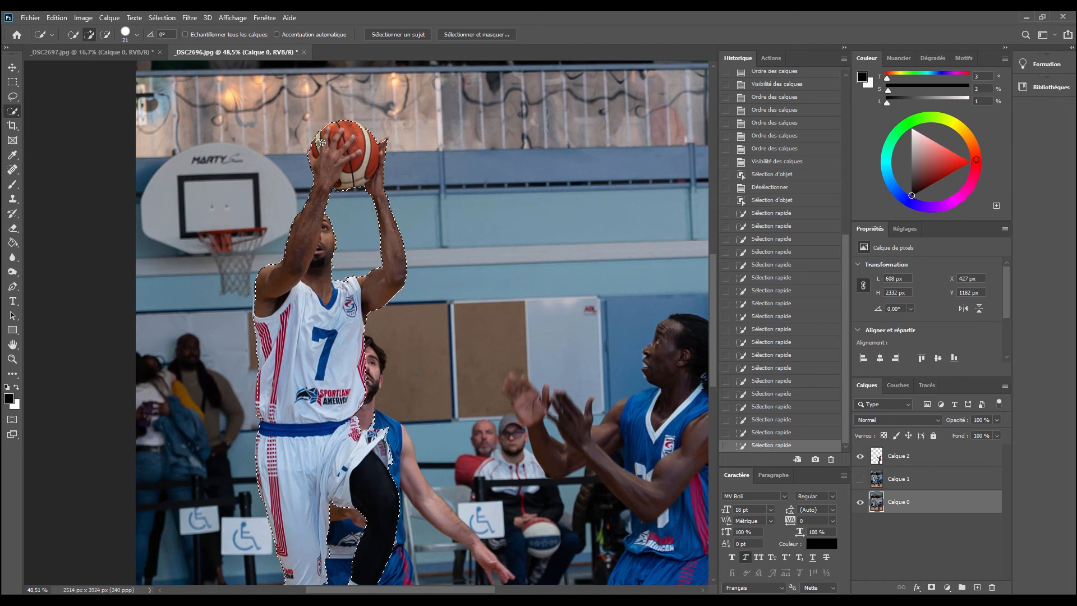
left_click(319, 140)
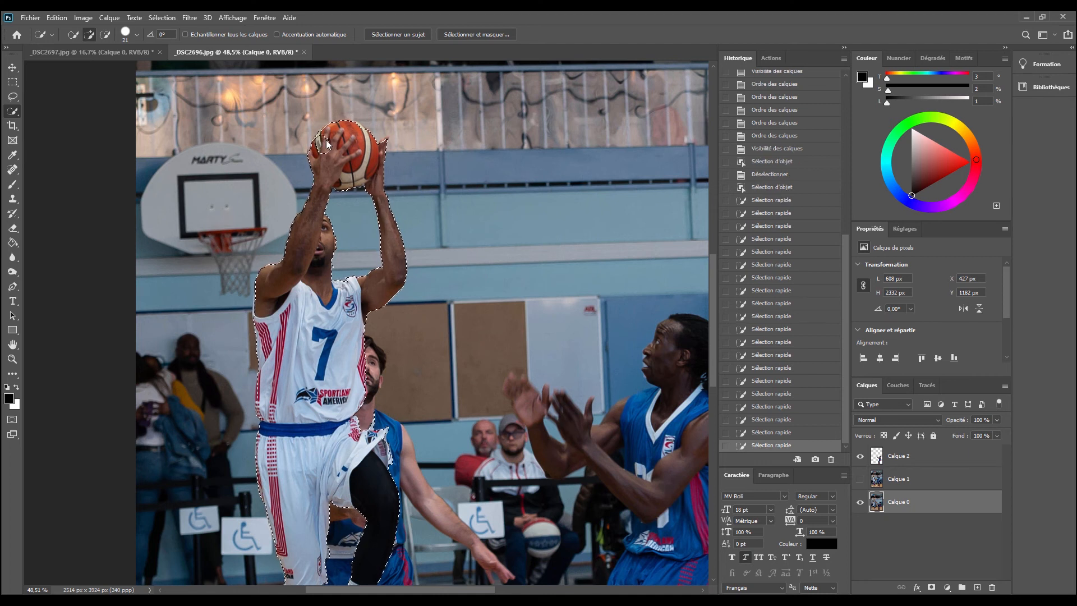
left_click(321, 142)
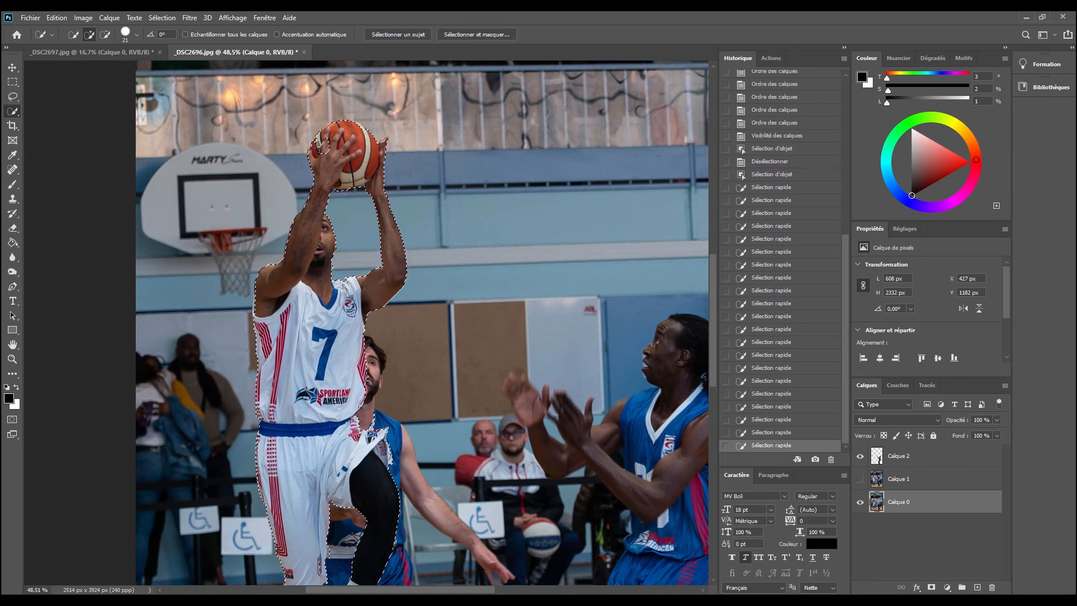
left_click(341, 154)
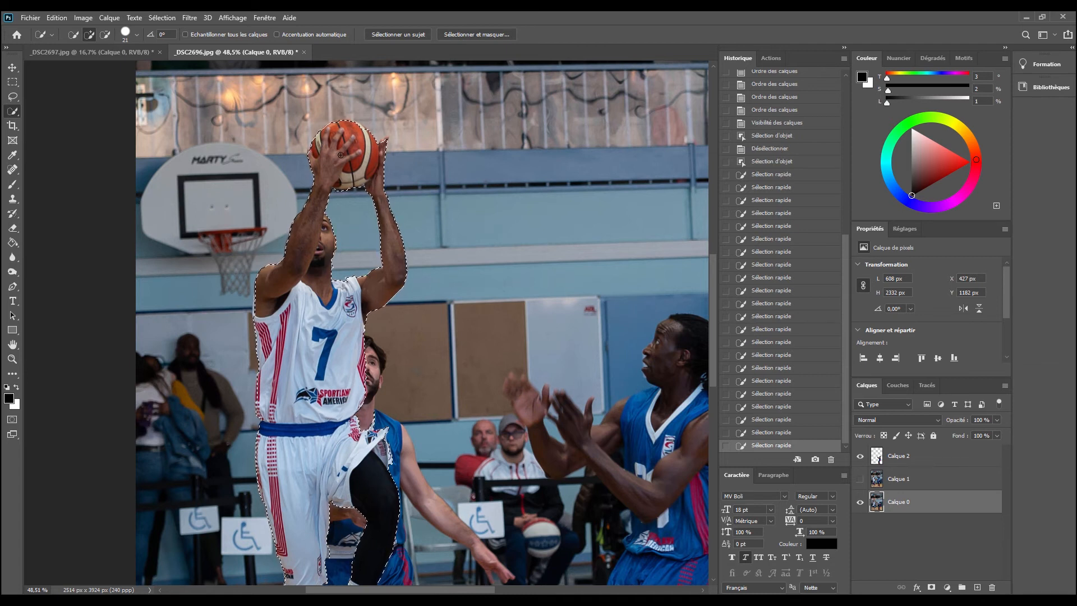
right_click(340, 155)
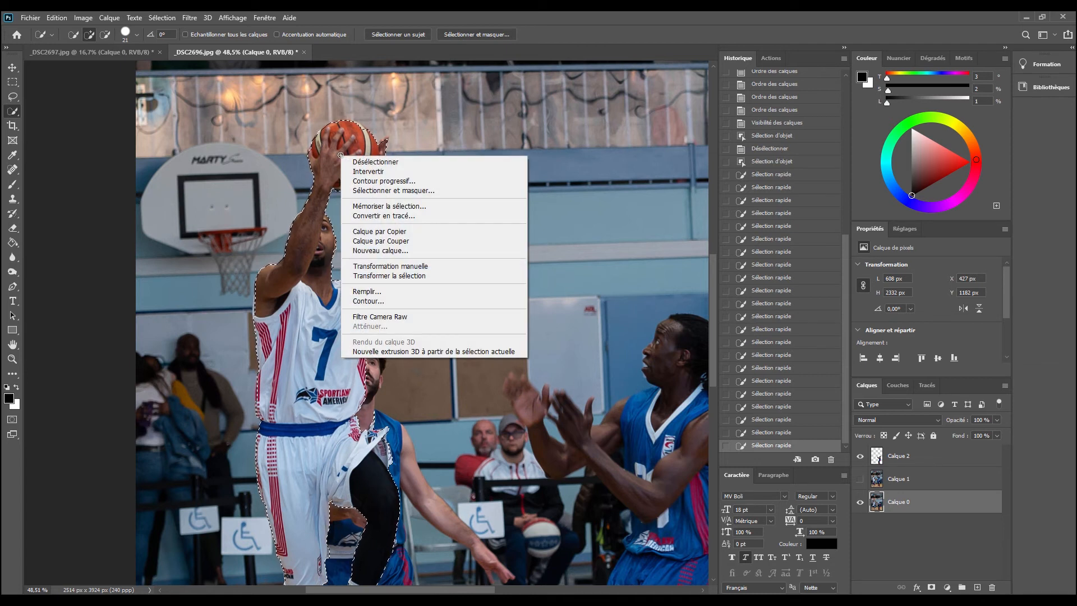
left_click(388, 232)
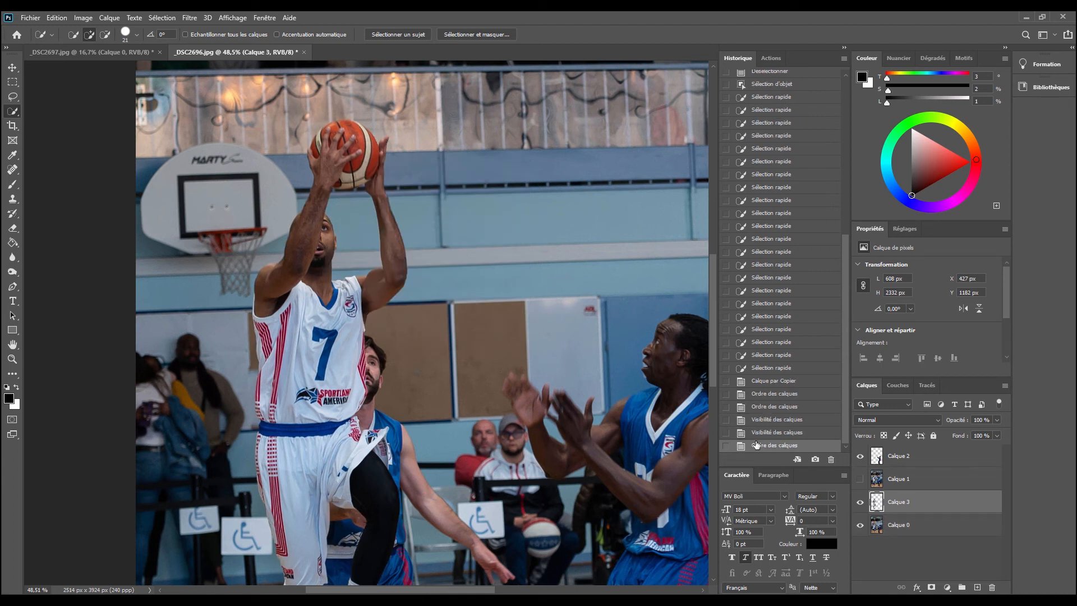
Step: Place Calque 3 with the cut-out player above Calque 1 and make Calque 1 visible again
left_click_drag(892, 501, 895, 475)
left_click(860, 503)
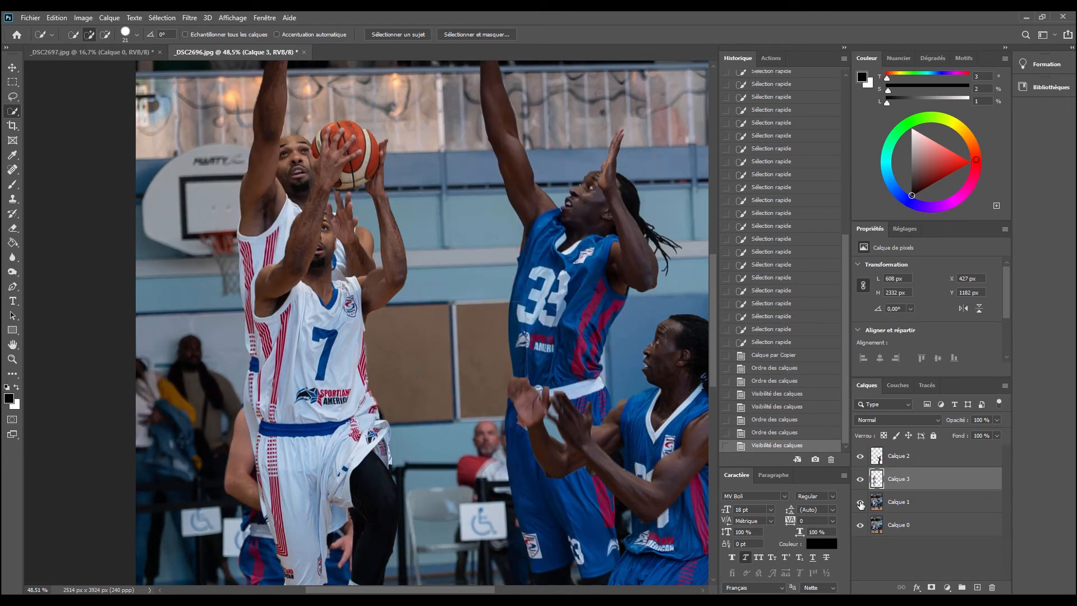
scroll(441, 349, "down", 3)
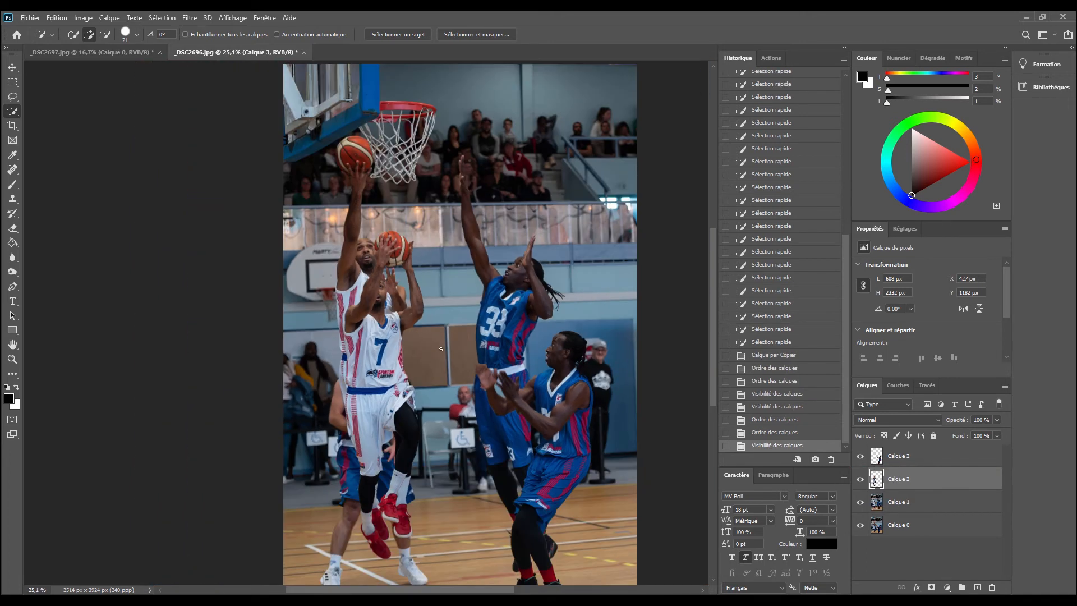
scroll(441, 349, "right", 3)
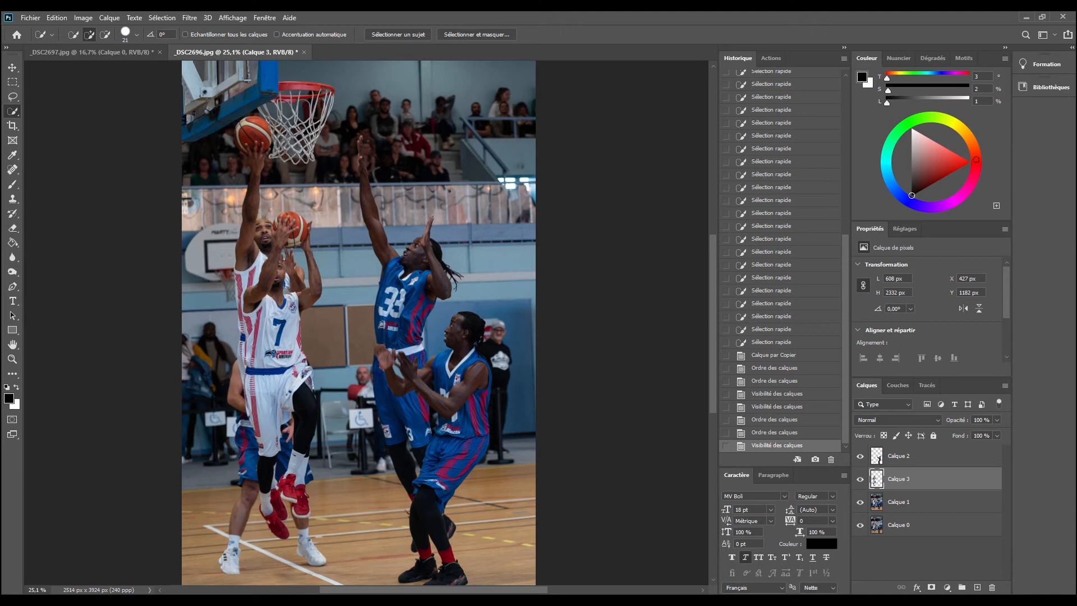
Step: Select all four layers from Calque 2 to Calque 0 and merge them into one layer
left_click(915, 460)
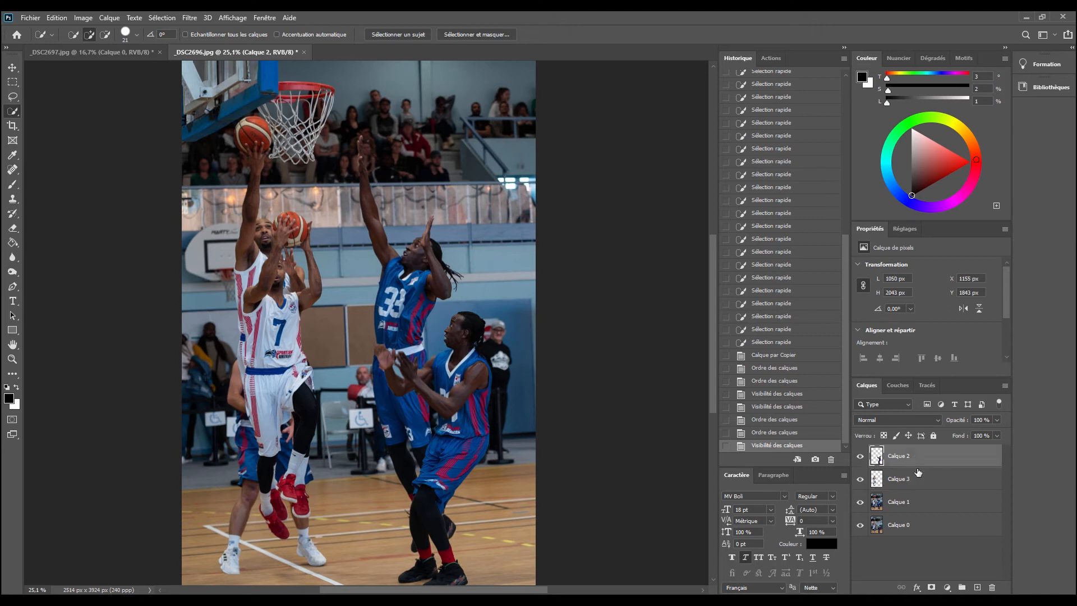
left_click(925, 526, "shift")
right_click(926, 526)
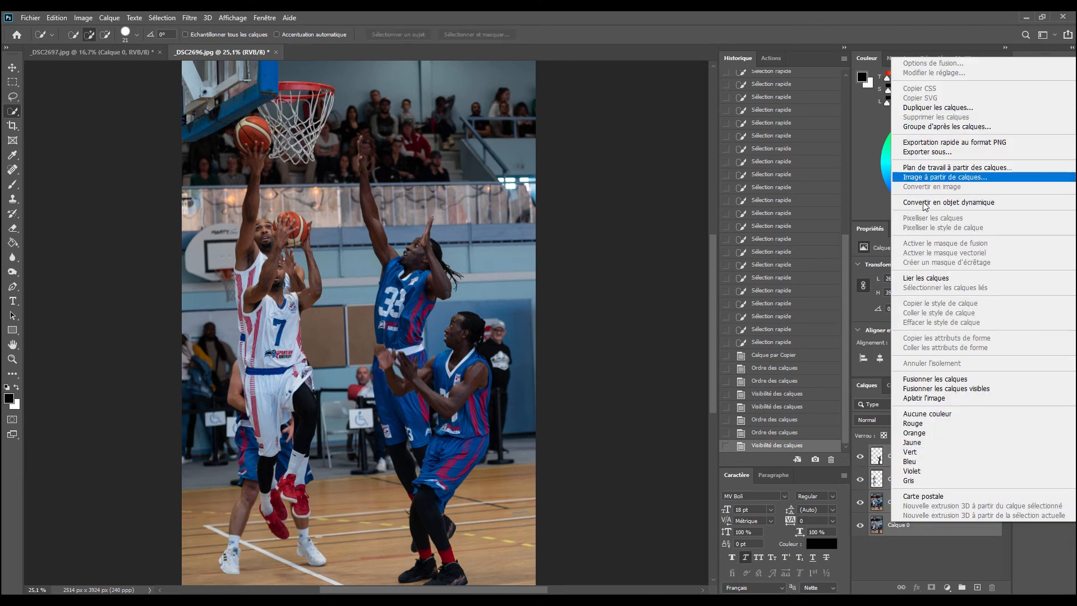
left_click(937, 381)
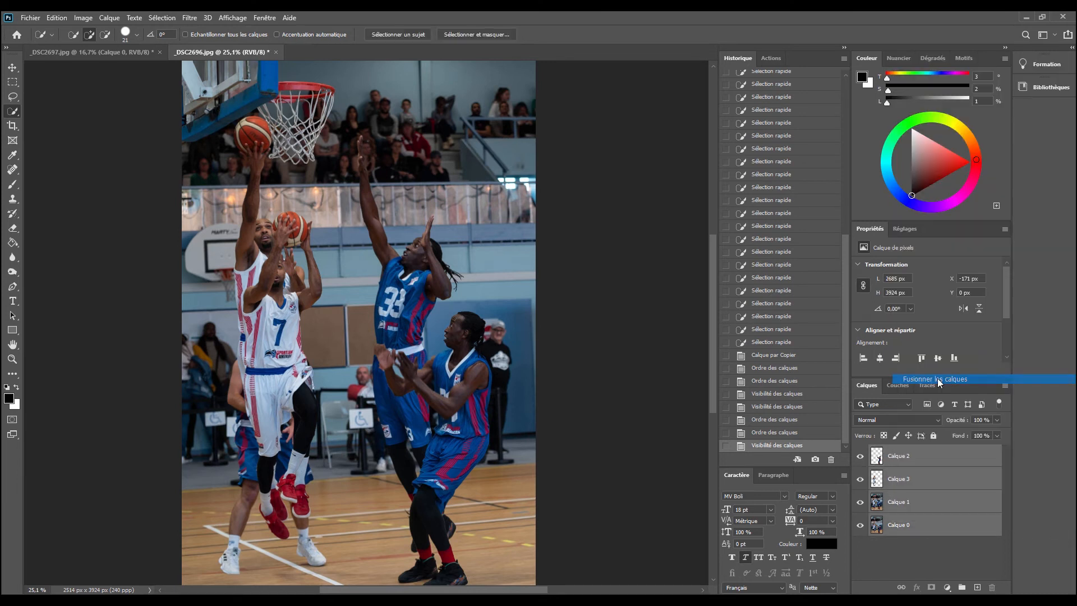
Step: Save the composite on the computer as a JPEG named Rafale with Maximum quality 10 and the standard baseline format
left_click(31, 18)
left_click(50, 153)
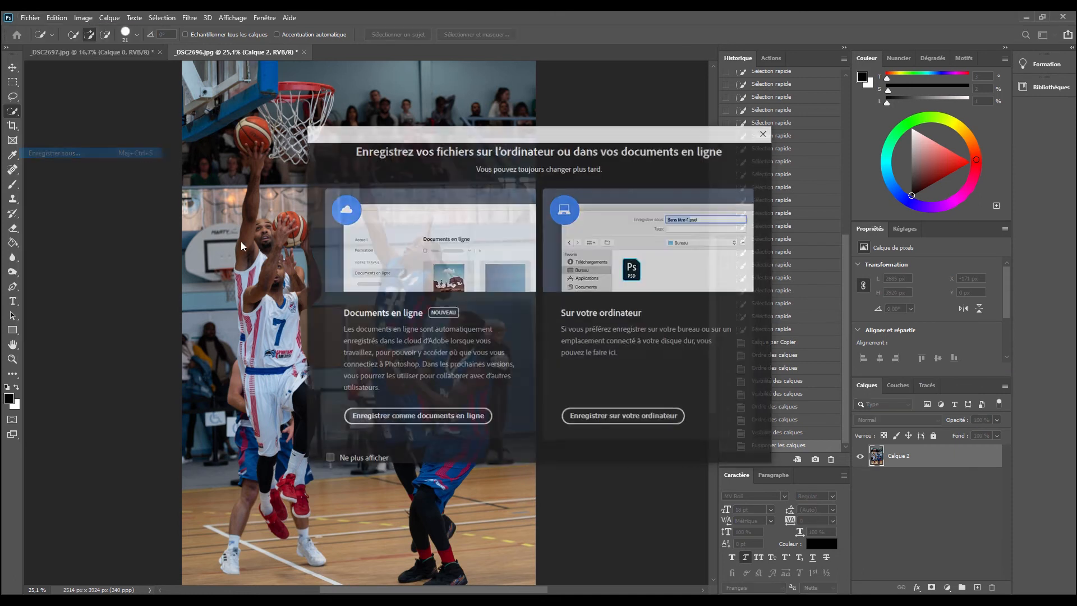
left_click(619, 416)
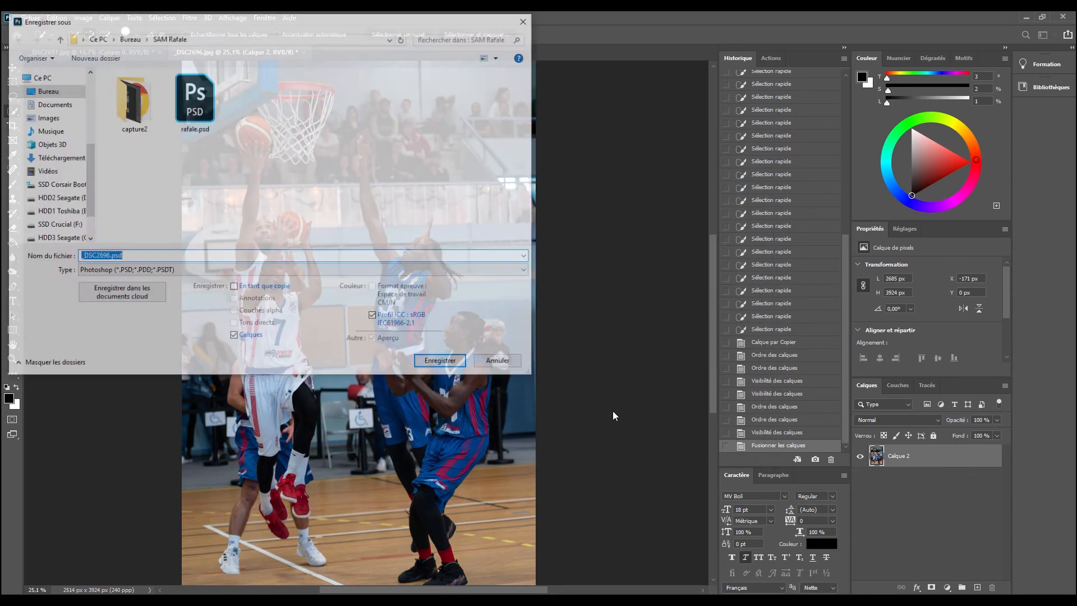
left_click(511, 272)
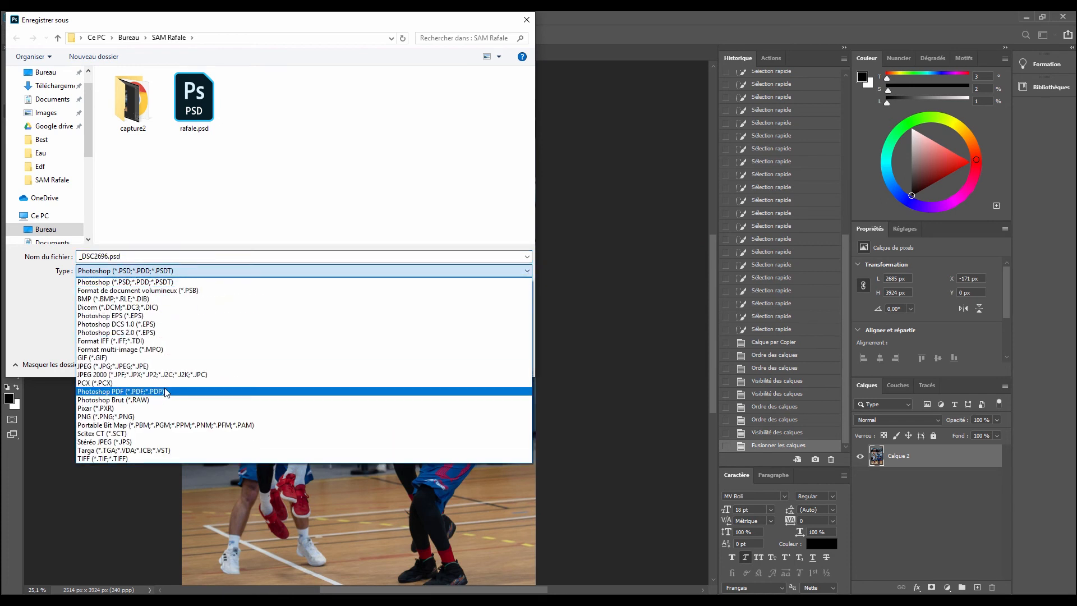
left_click(112, 366)
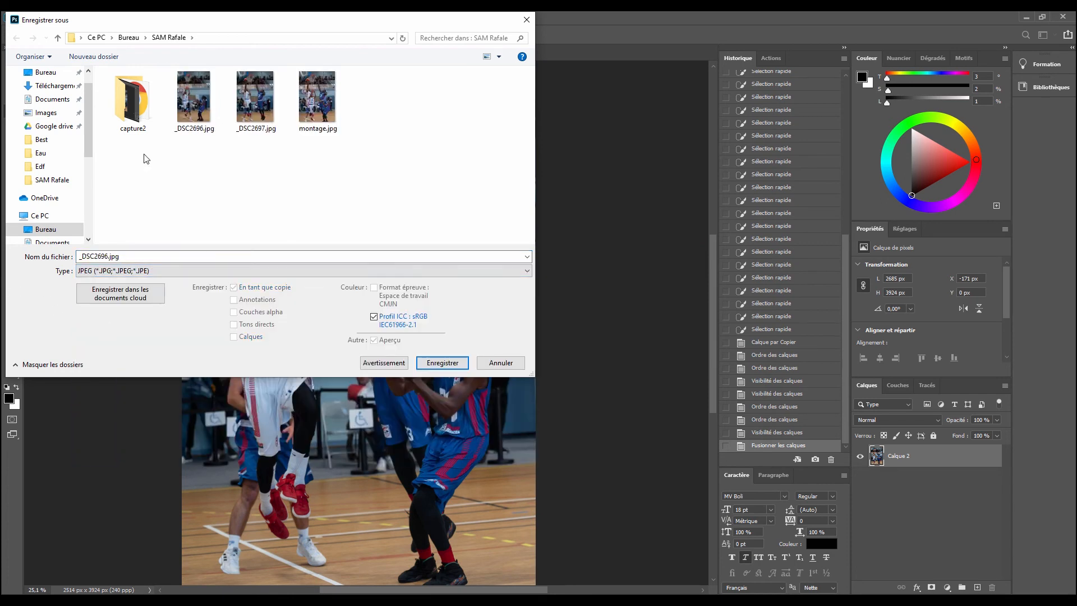
double_click(106, 257)
left_click_drag(108, 256, 40, 253)
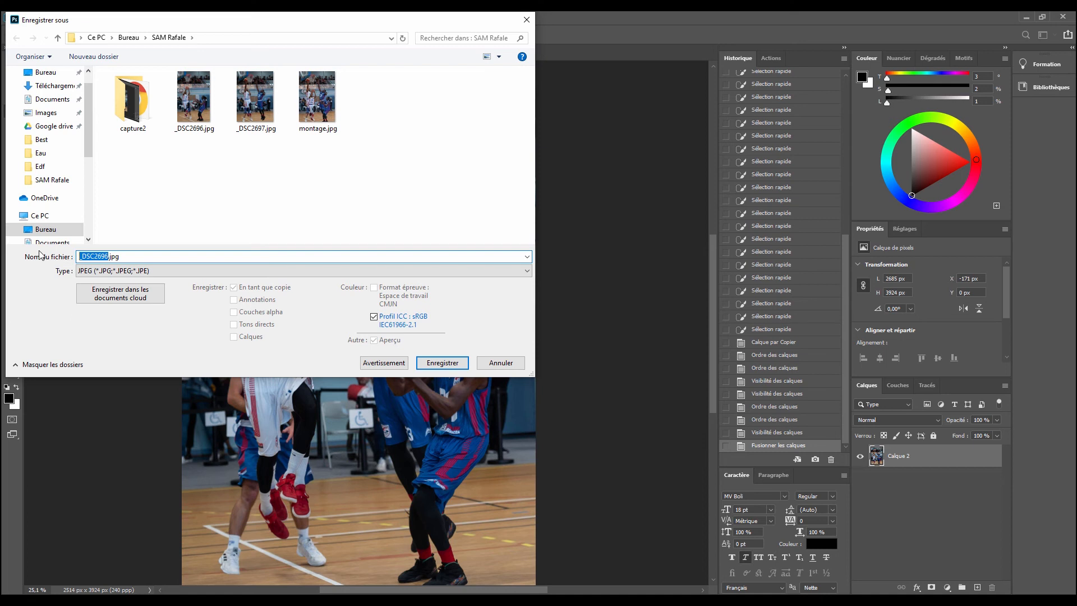
type("Rafale")
left_click(443, 362)
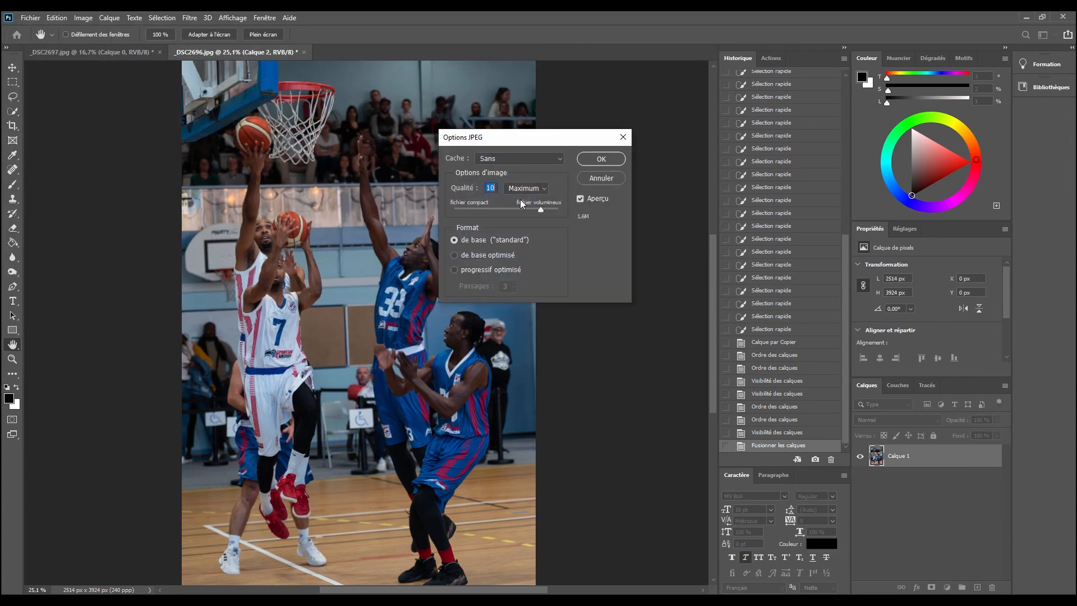
left_click(601, 159)
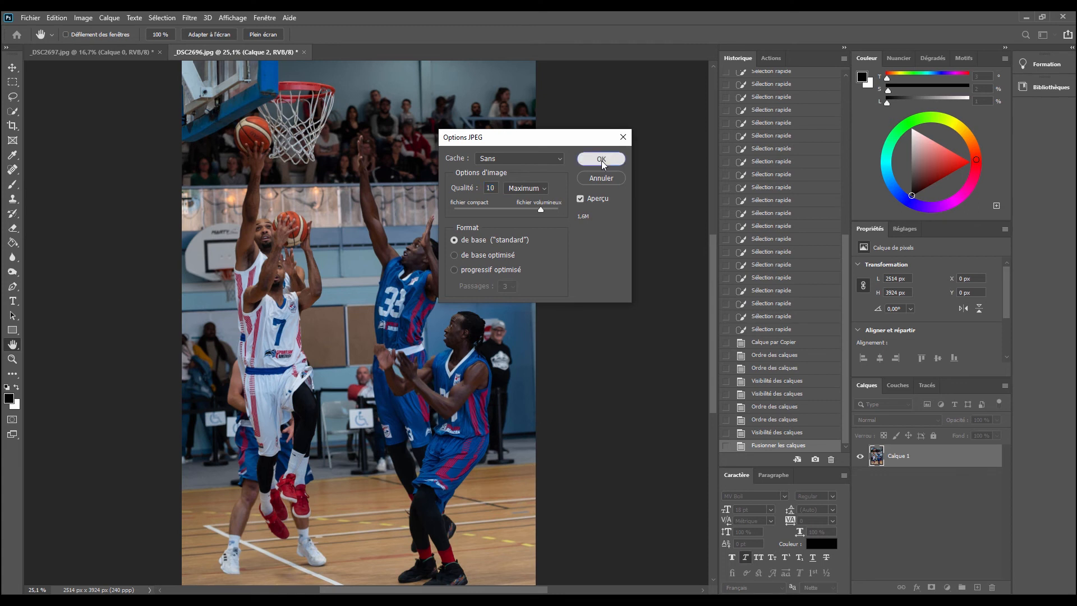